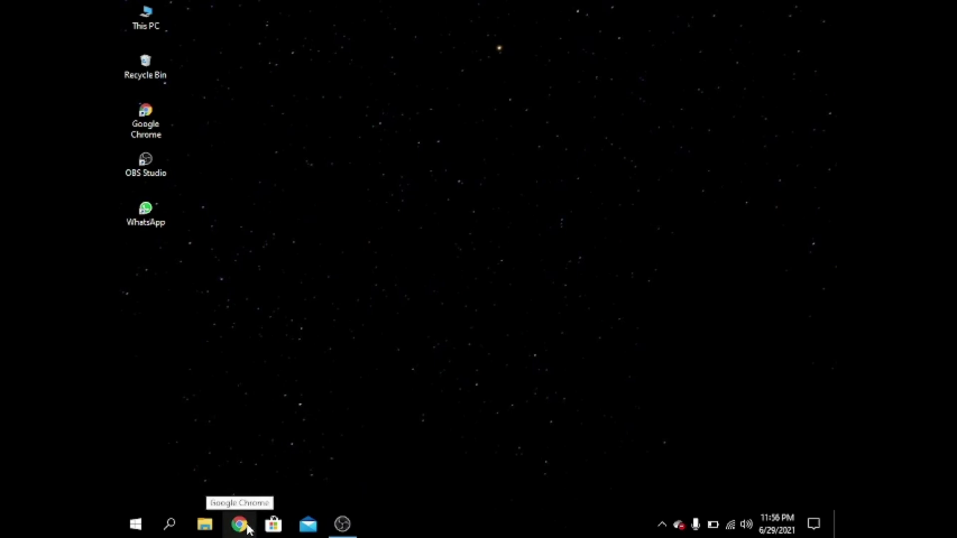
Launch Chrome and go to apple.com.
right_click(240, 525)
left_click(240, 524)
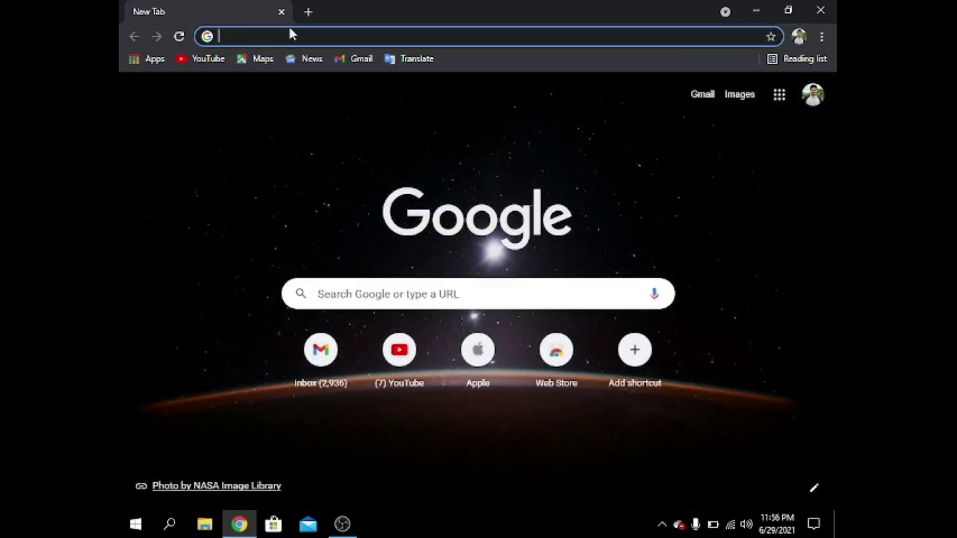
left_click(283, 42)
type("apple.com")
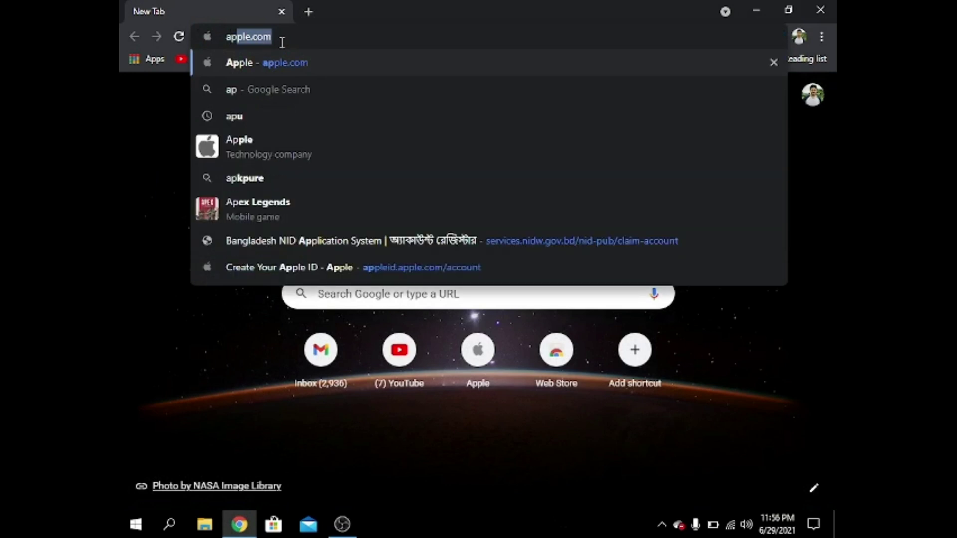
key("Return")
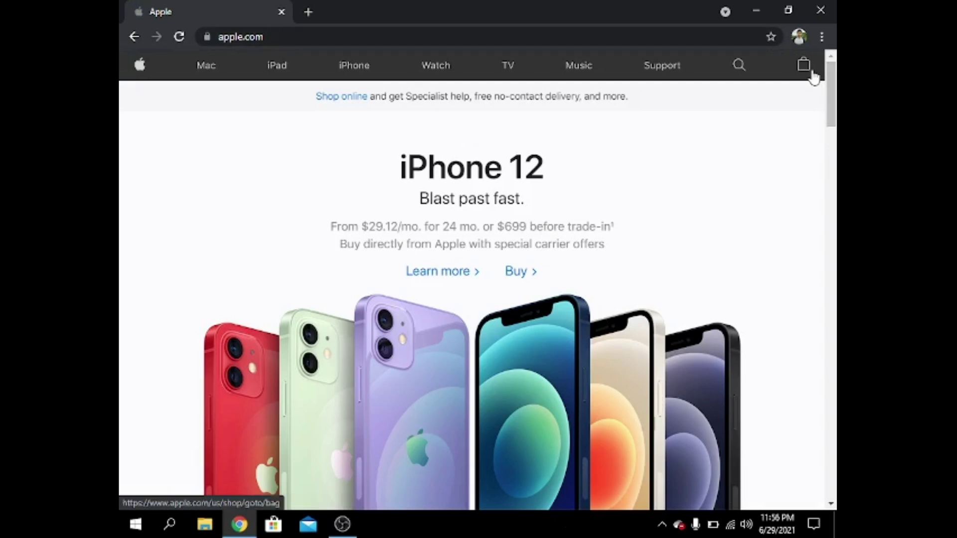
Go to the Store account sign-in page via Bag > Account and follow 'Create yours now.'.
left_click(810, 75)
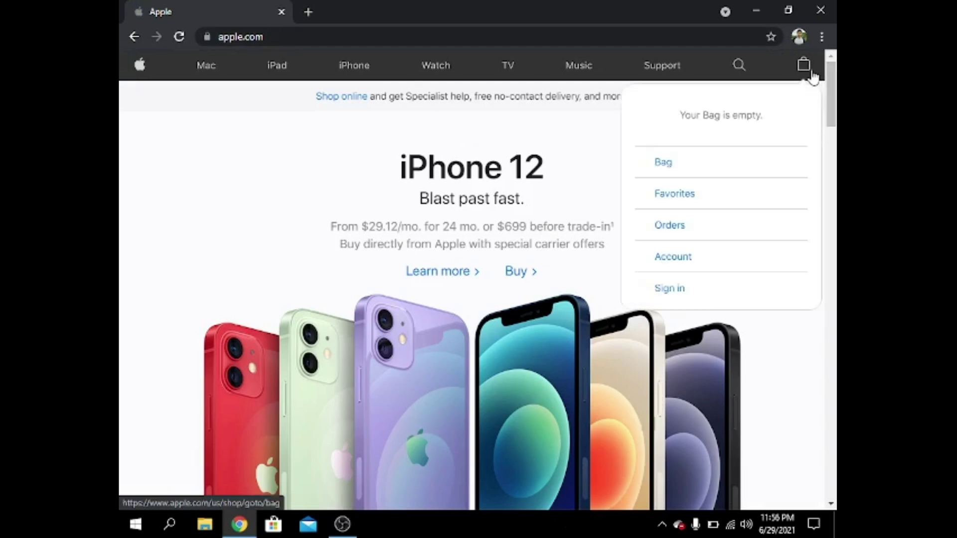
left_click(682, 257)
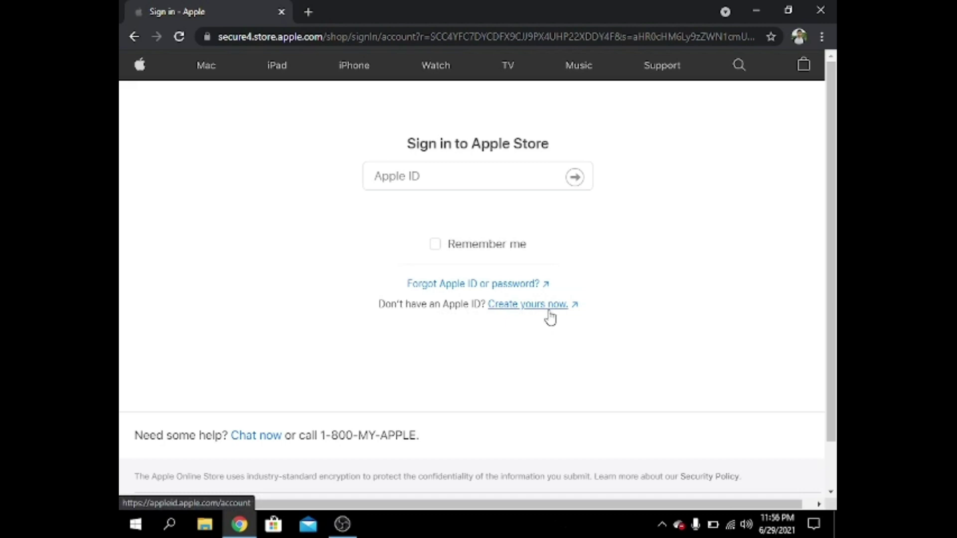
left_click(550, 318)
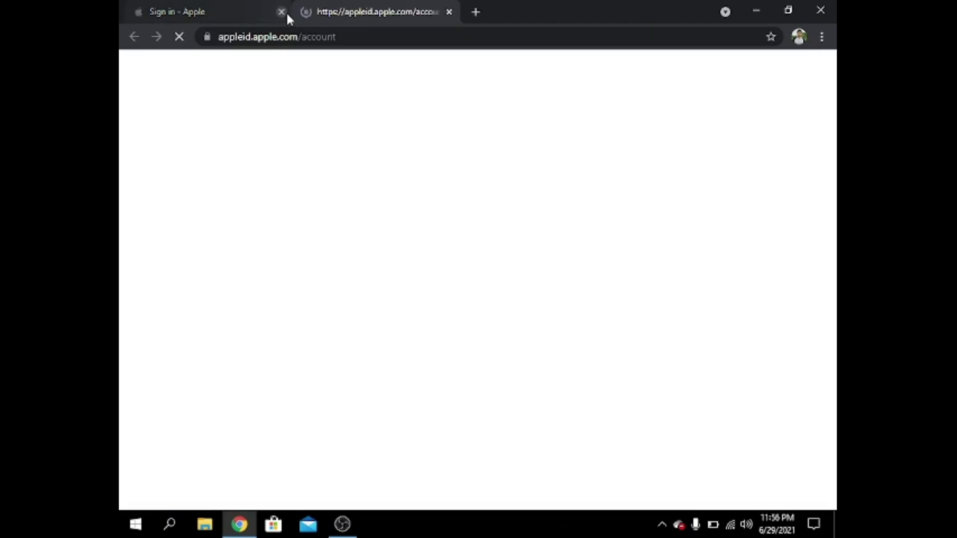
Close the old sign-in tab and enter the account holder's first and last name.
left_click(281, 11)
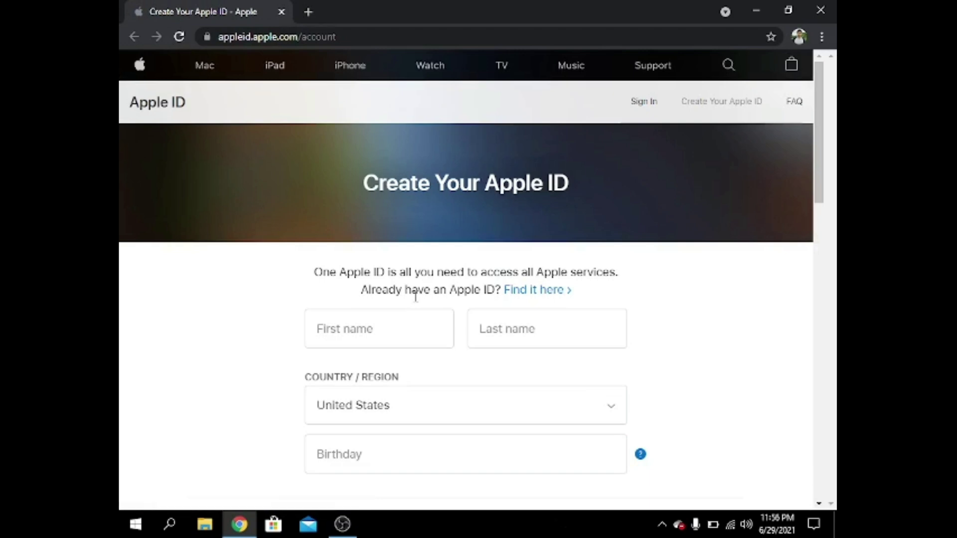
left_click(387, 317)
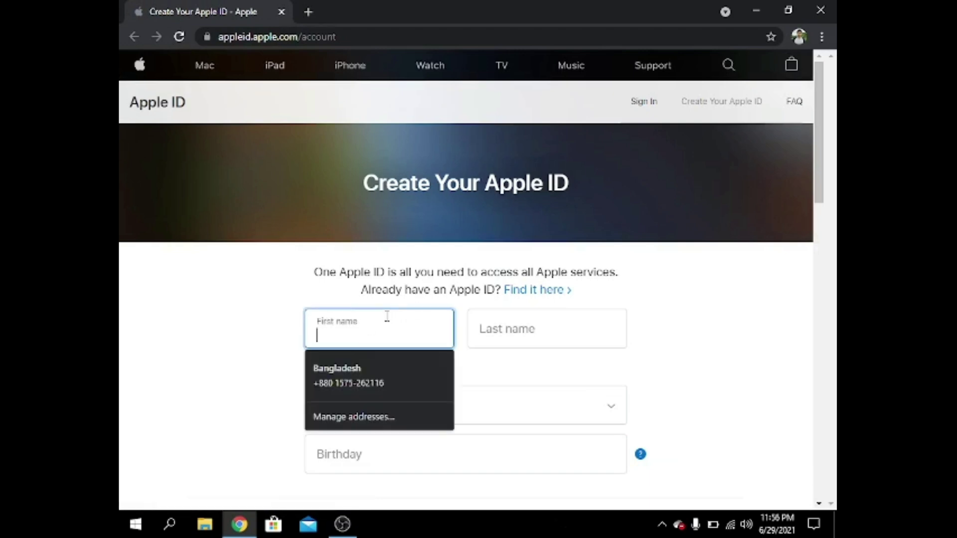
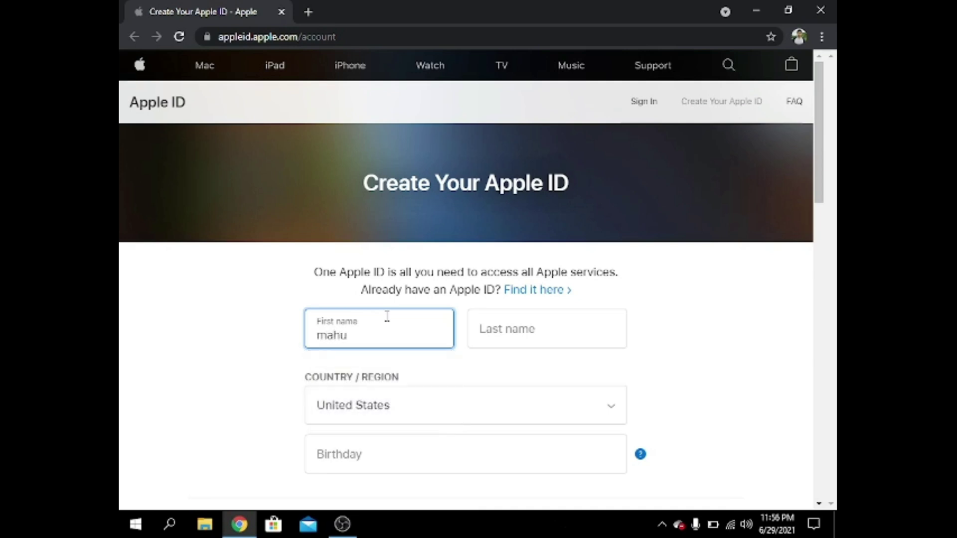
key("Tab")
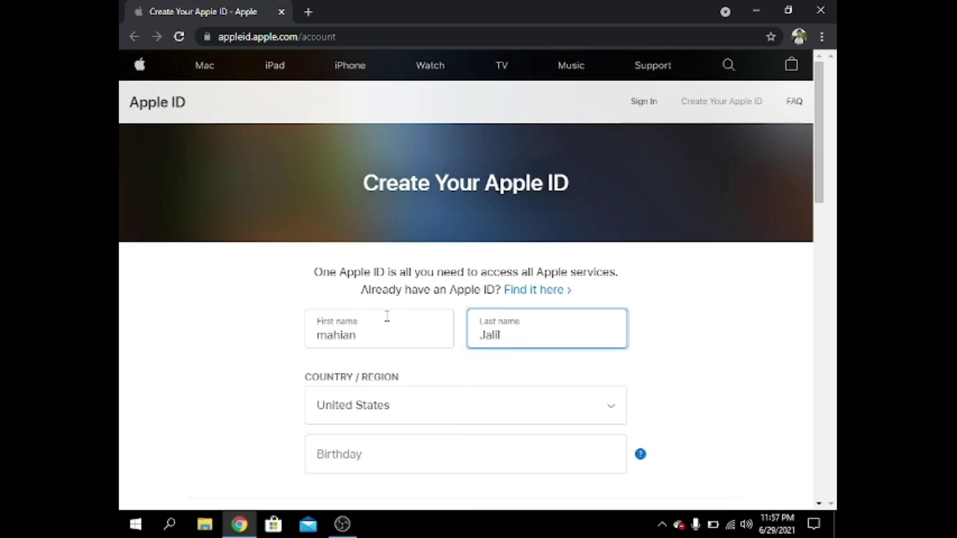
left_click(565, 420)
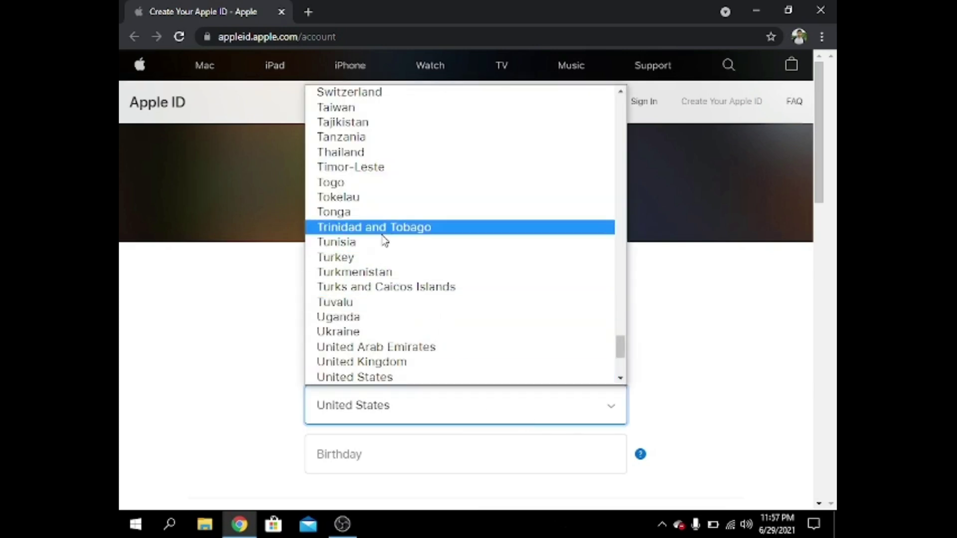
key("b")
left_click(384, 123)
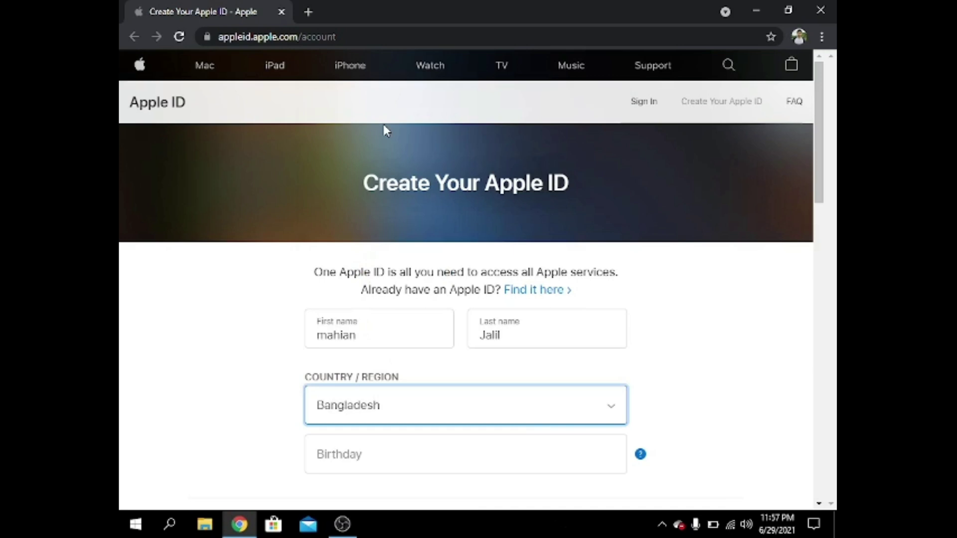
scroll(381, 431, "down", 3)
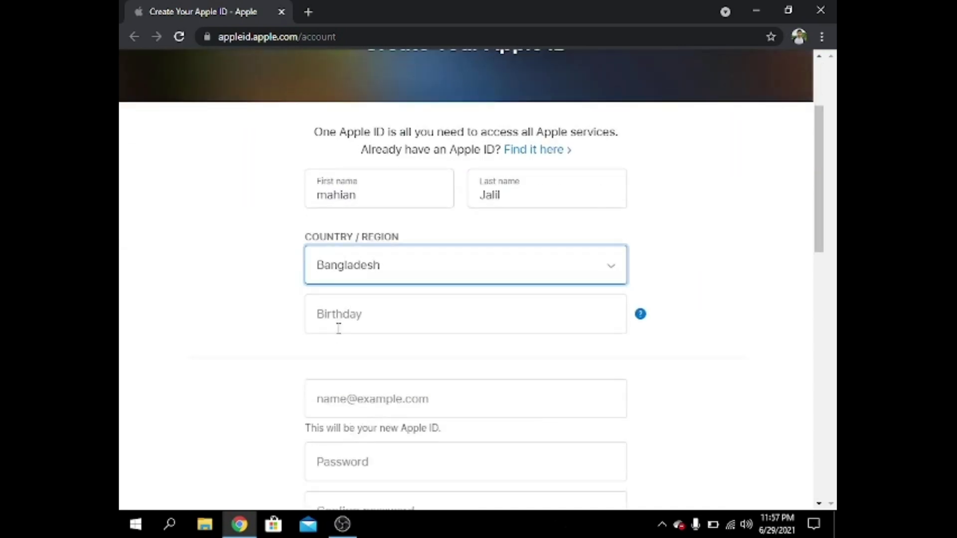
left_click(342, 321)
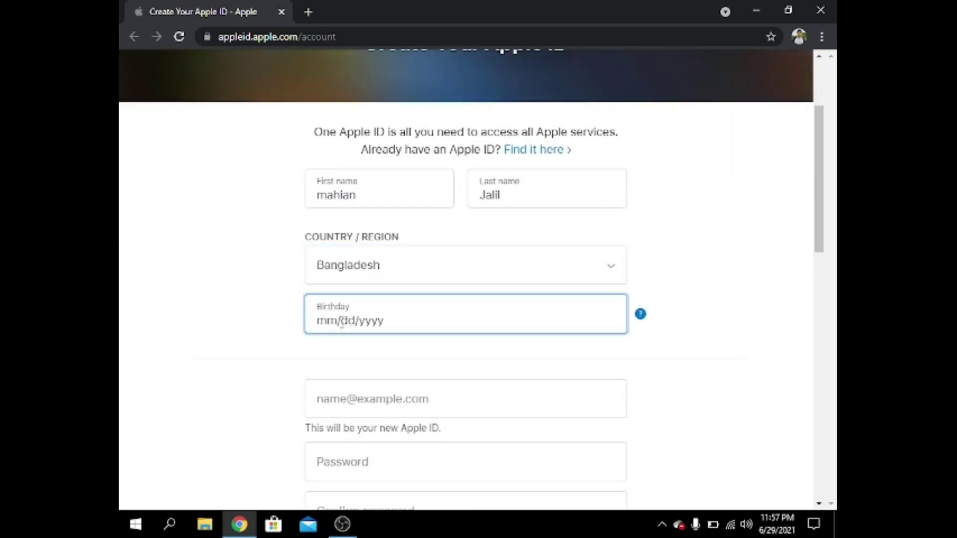
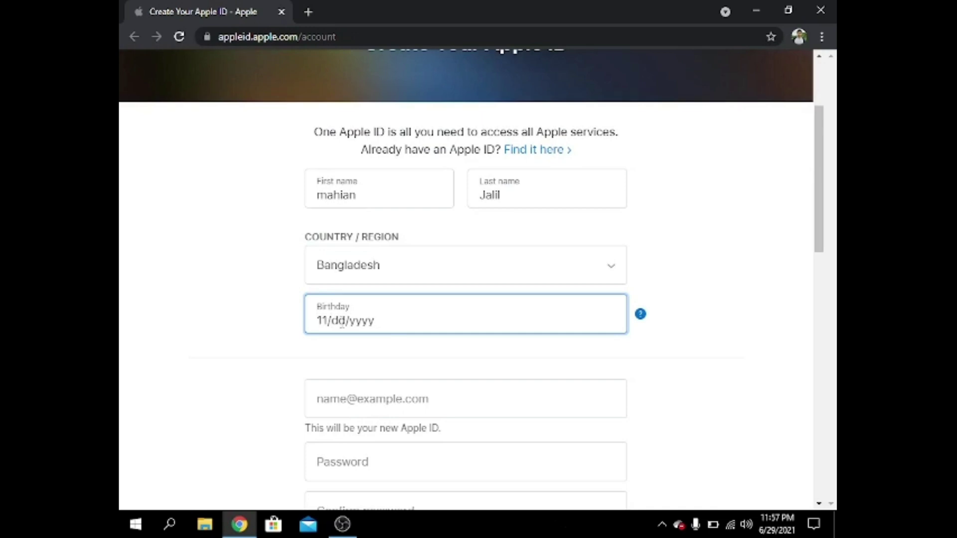
key("Tab")
left_click(368, 395)
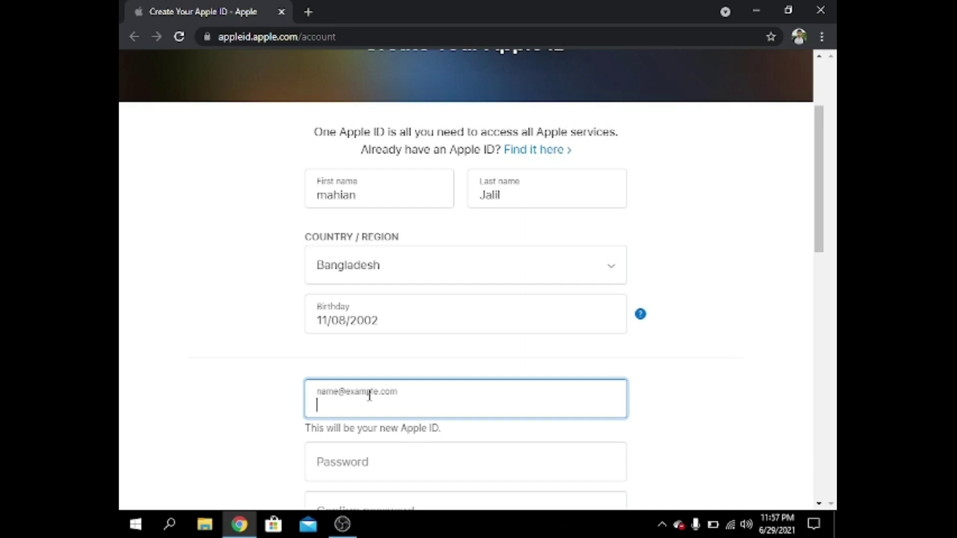
left_click(339, 468)
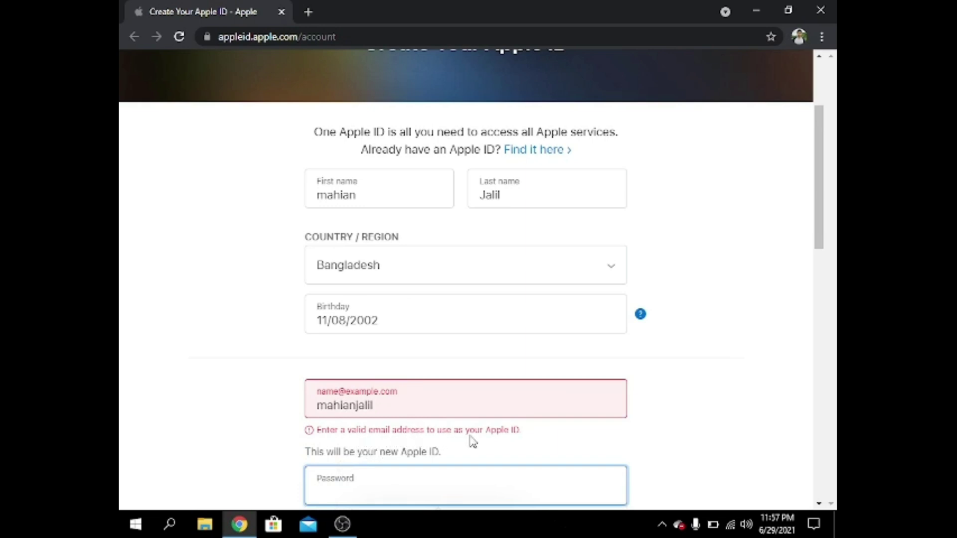
left_click(389, 397)
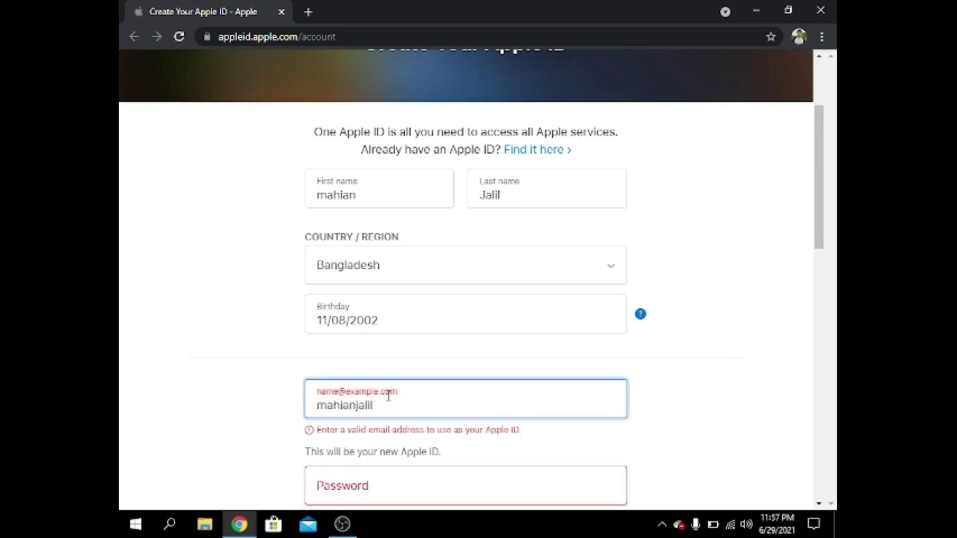
type("8")
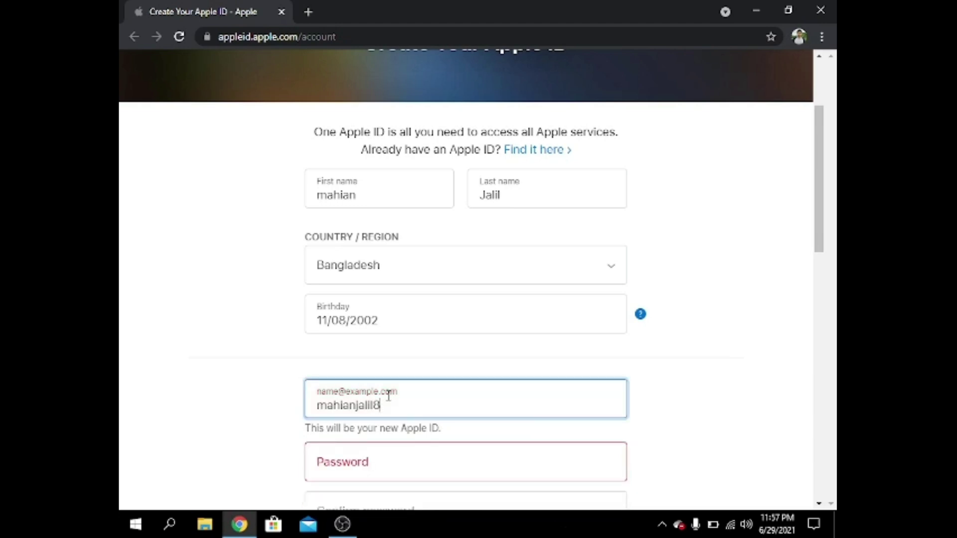
left_click(378, 446)
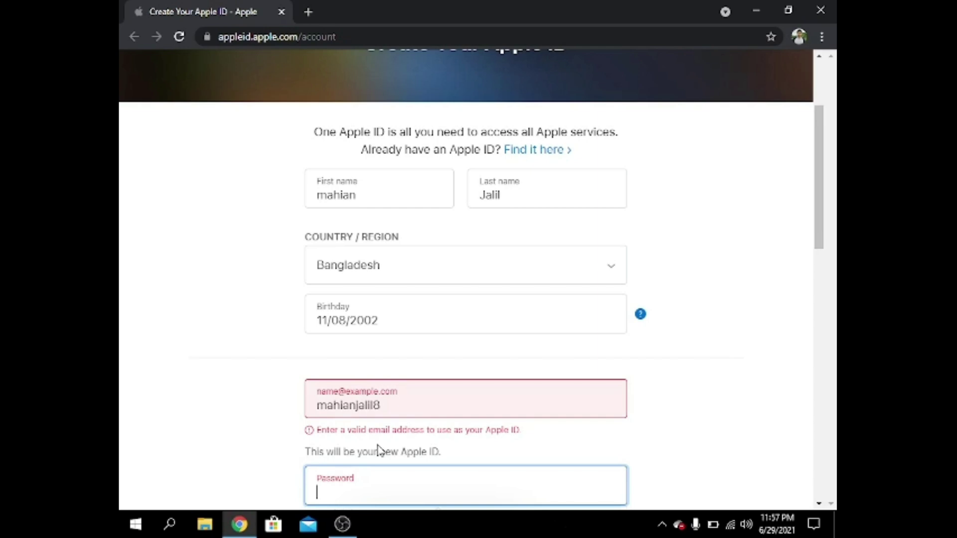
scroll(384, 429, "down", 1)
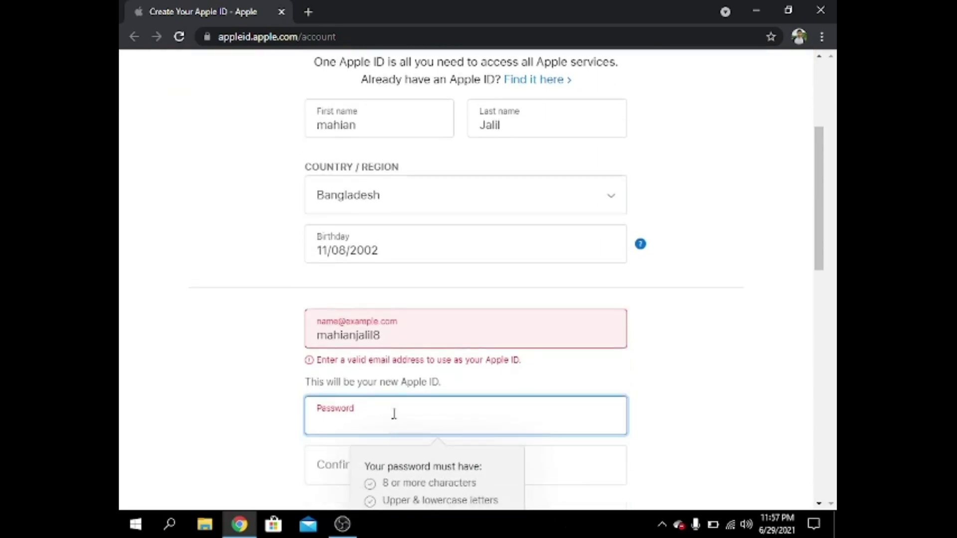
left_click(408, 340)
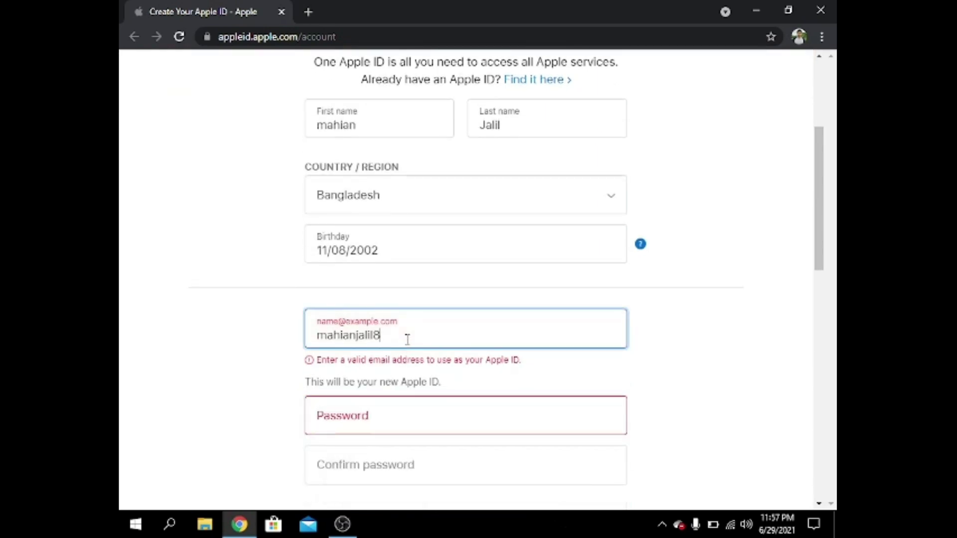
type("@")
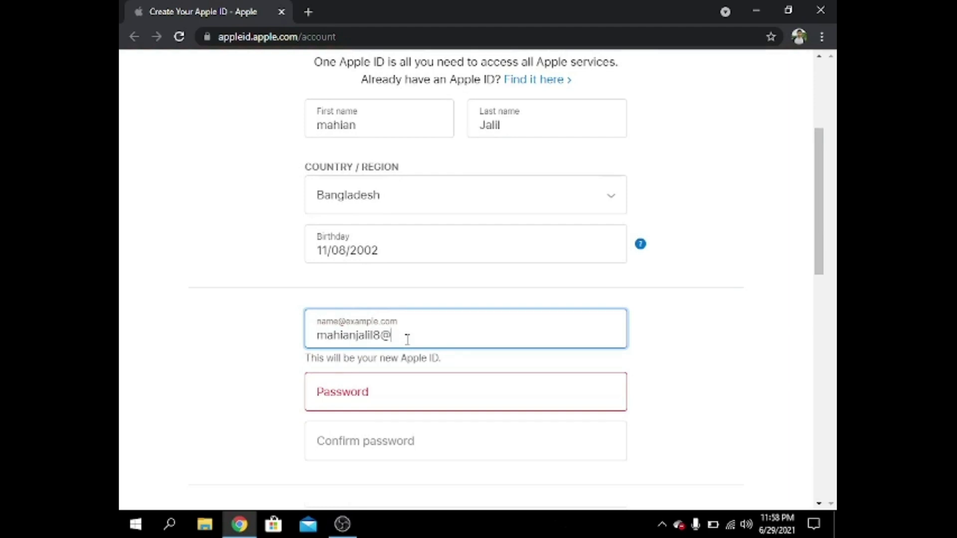
type("icloud.com")
left_click(388, 382)
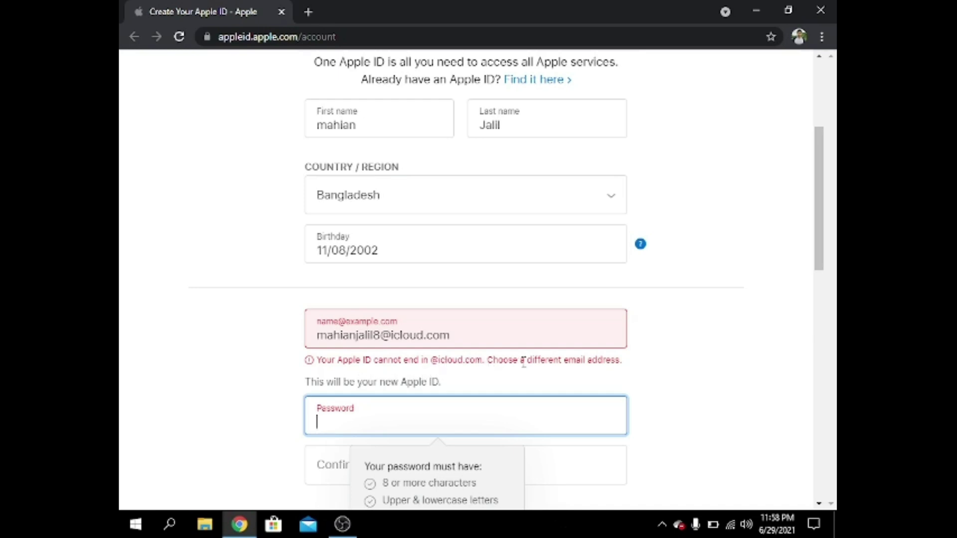
Replace the rejected address with the user's Gmail address.
left_click_drag(494, 345, 305, 345)
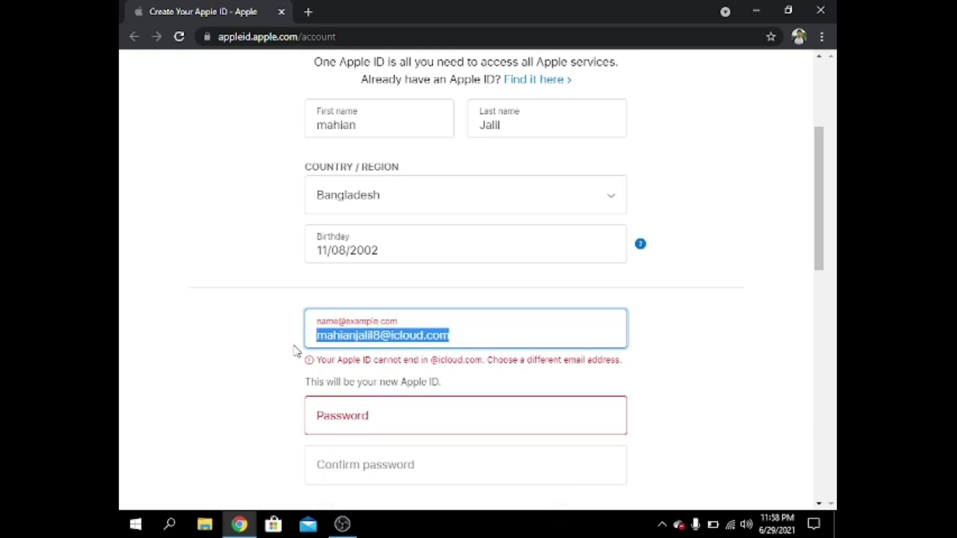
key("BackSpace")
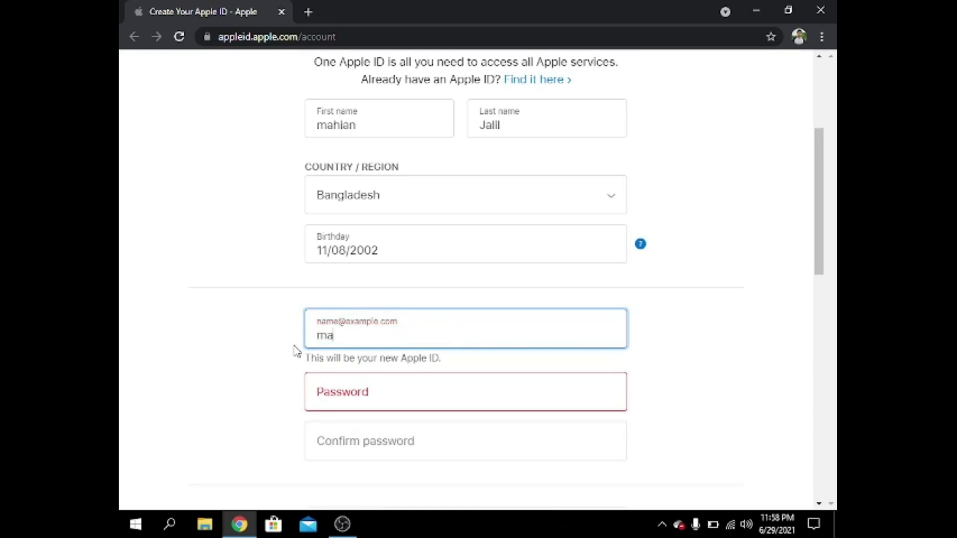
left_click(325, 383)
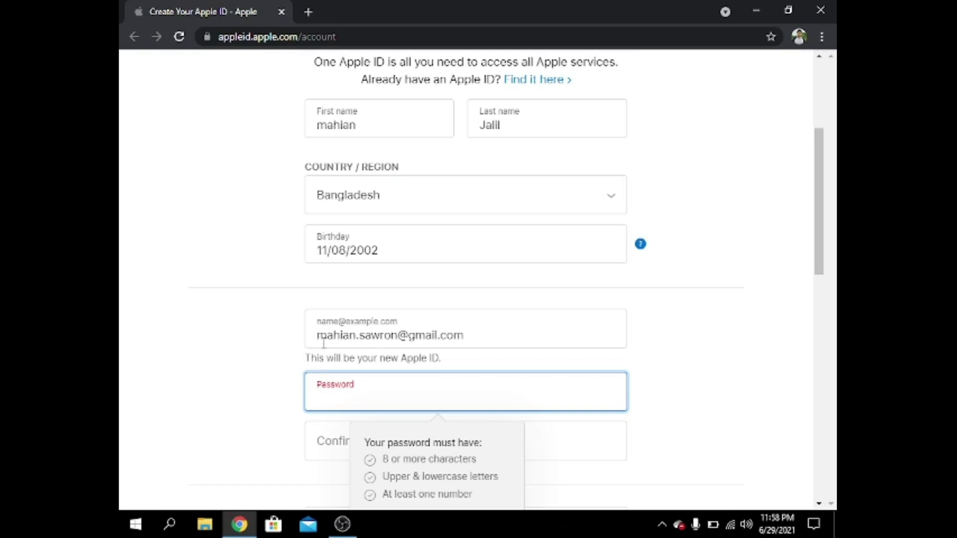
Type the account password and repeat it in the Confirm password field.
scroll(361, 408, "down", 3)
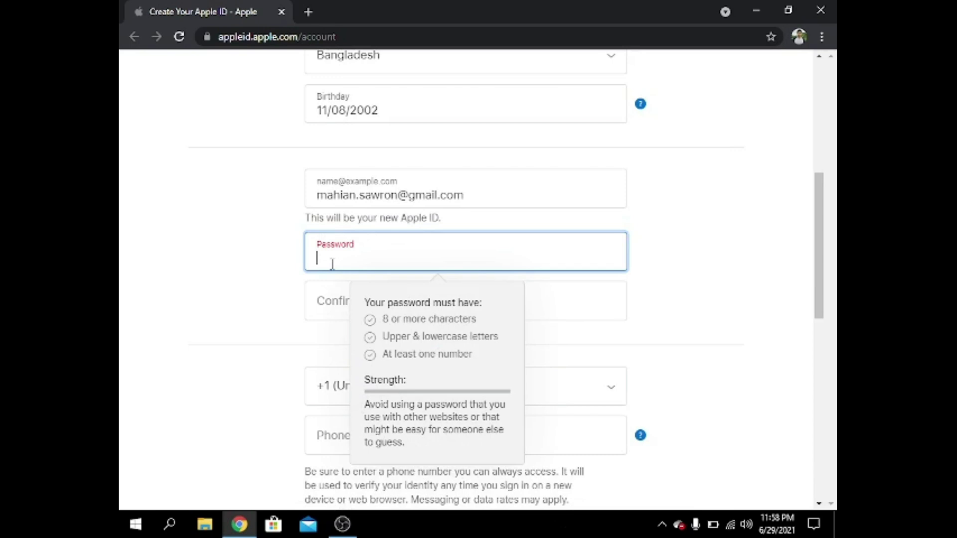
type("**********")
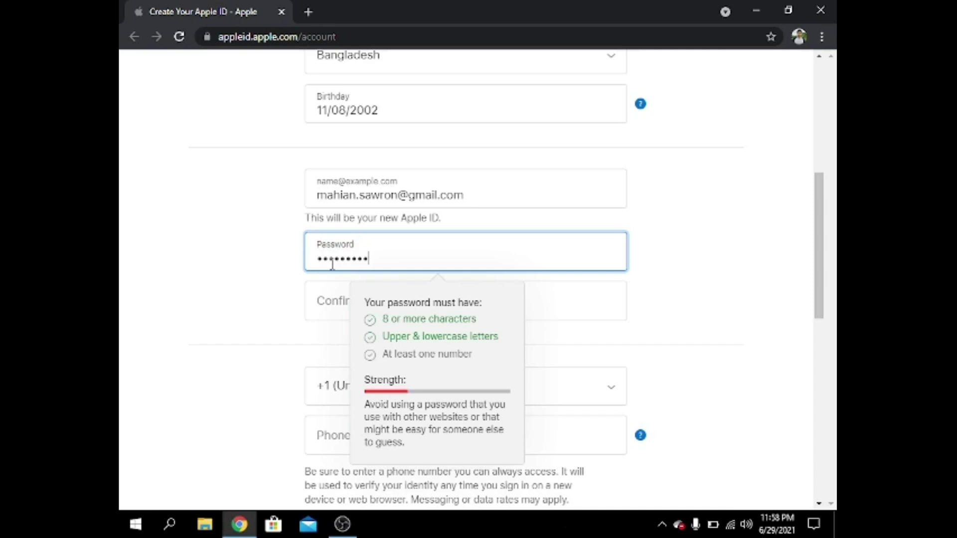
type("**")
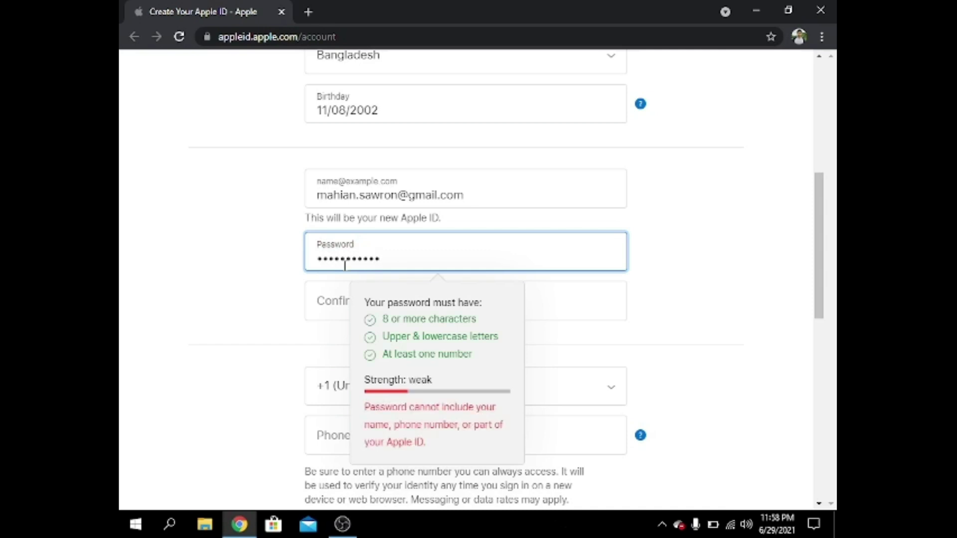
scroll(322, 399, "down", 1)
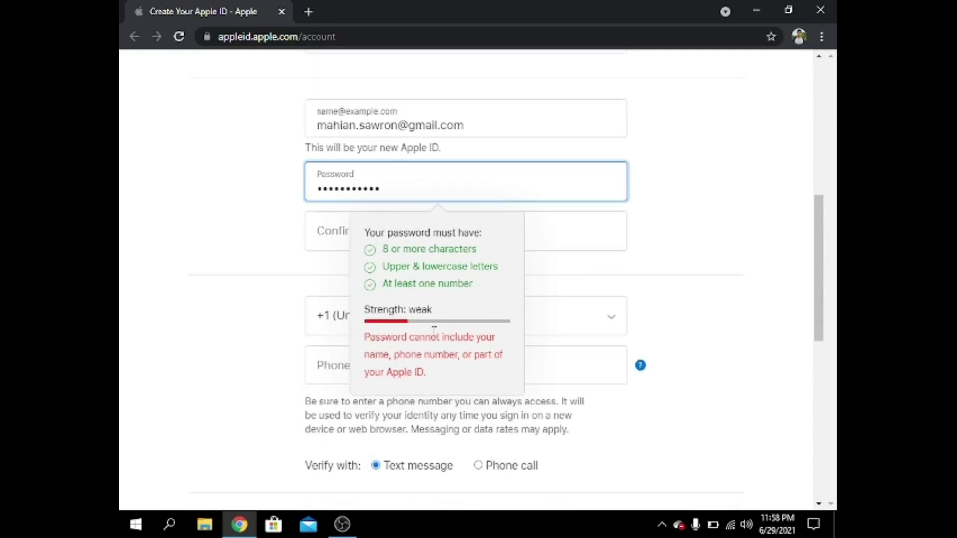
left_click(329, 235)
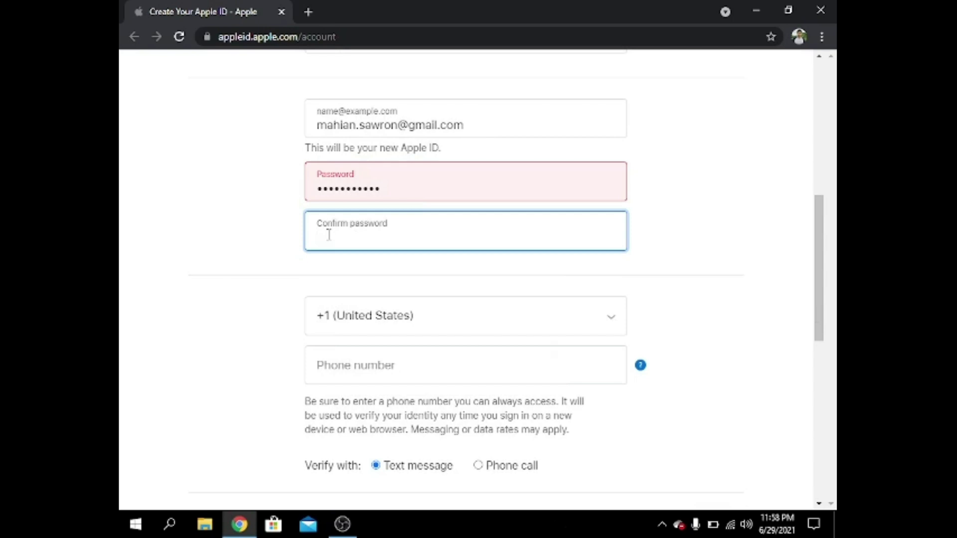
type("••••••••••••")
Choose the +880 (Bangladesh) country code and fill in the saved phone number.
left_click(572, 310)
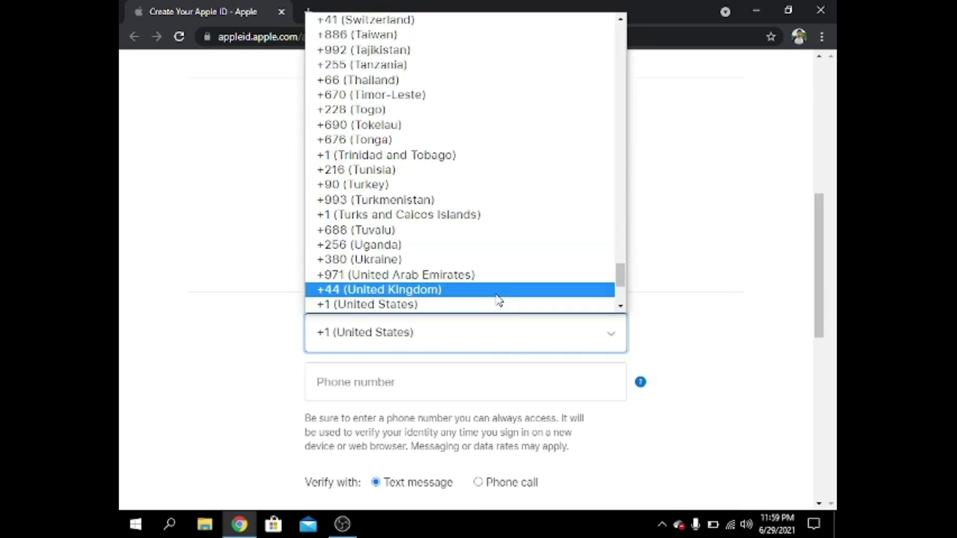
scroll(420, 192, "up", 20)
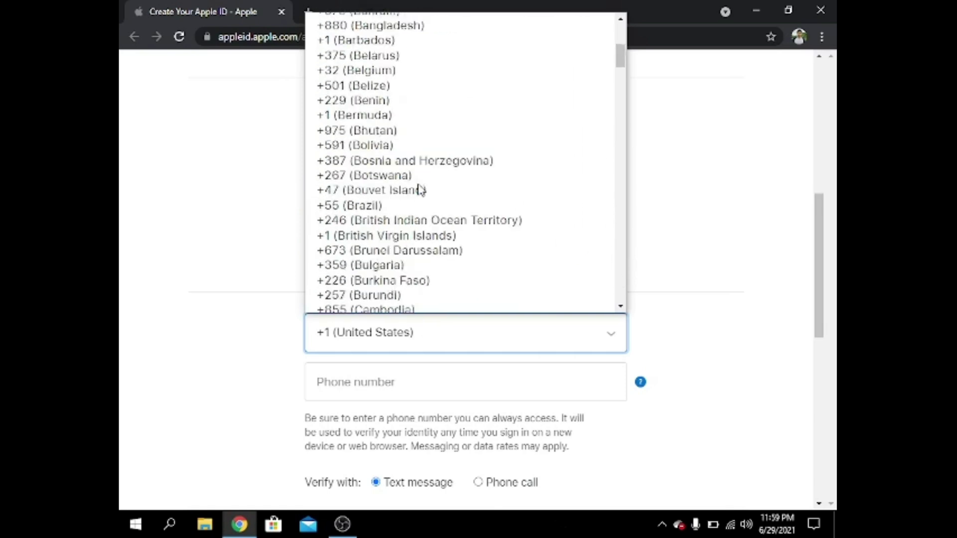
scroll(417, 188, "up", 6)
left_click(421, 288)
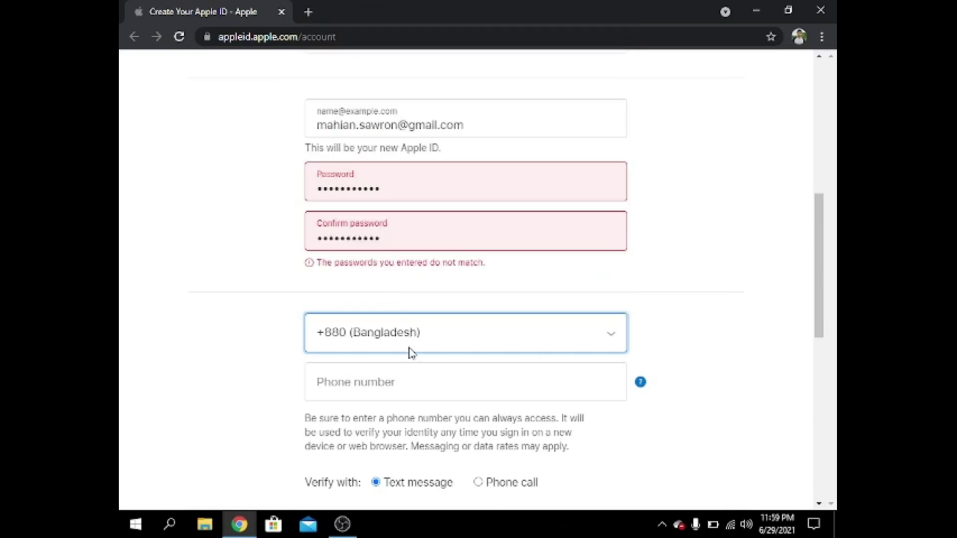
left_click(406, 375)
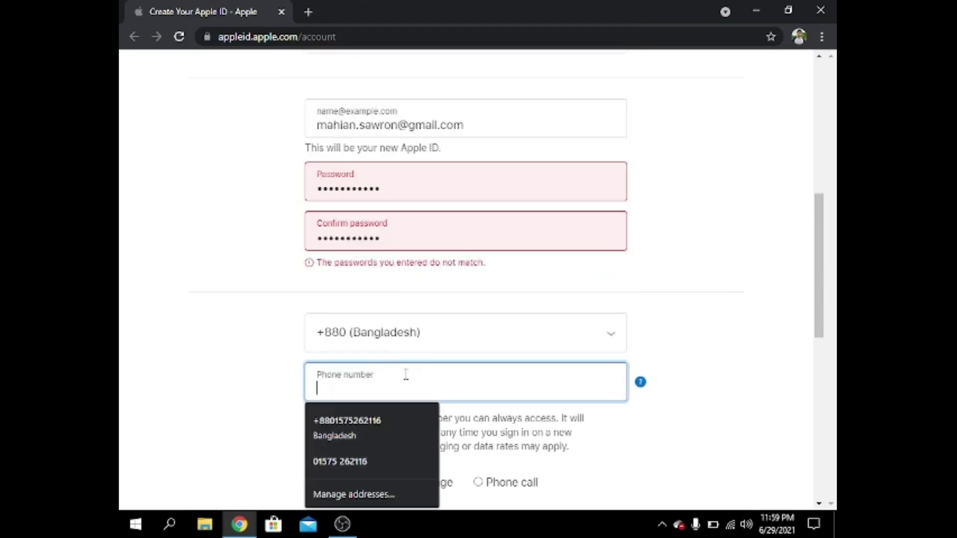
left_click(369, 429)
scroll(369, 419, "down", 3)
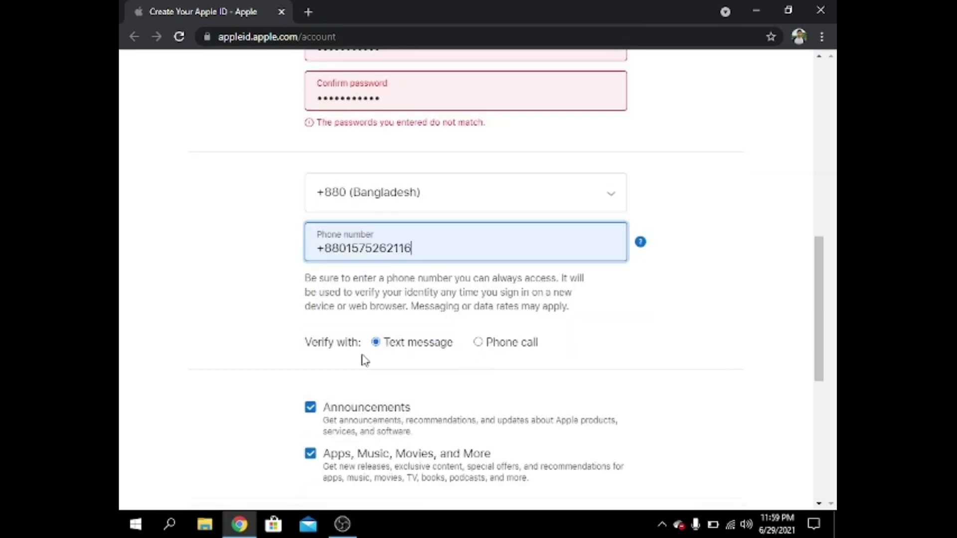
Type the characters shown in the security image into the verification box.
scroll(432, 363, "down", 1)
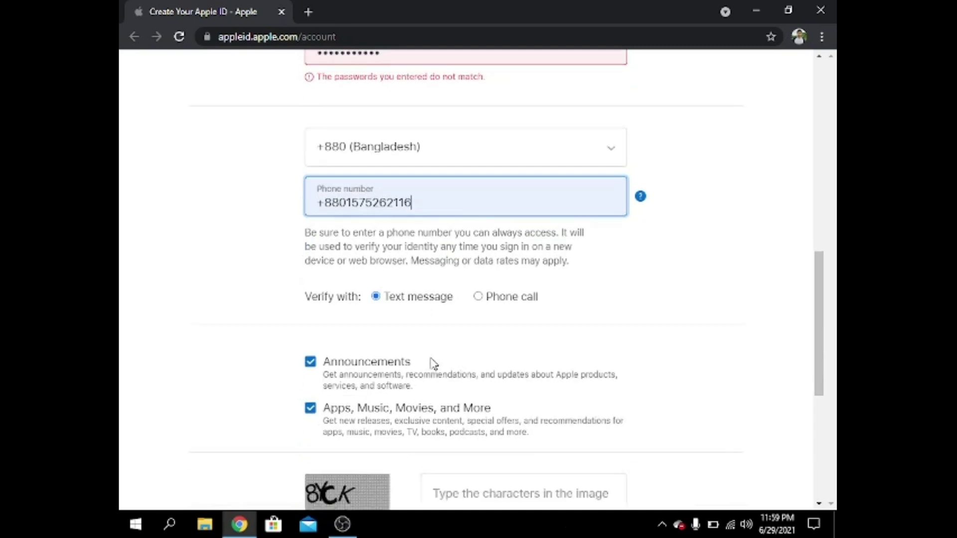
scroll(433, 363, "down", 2)
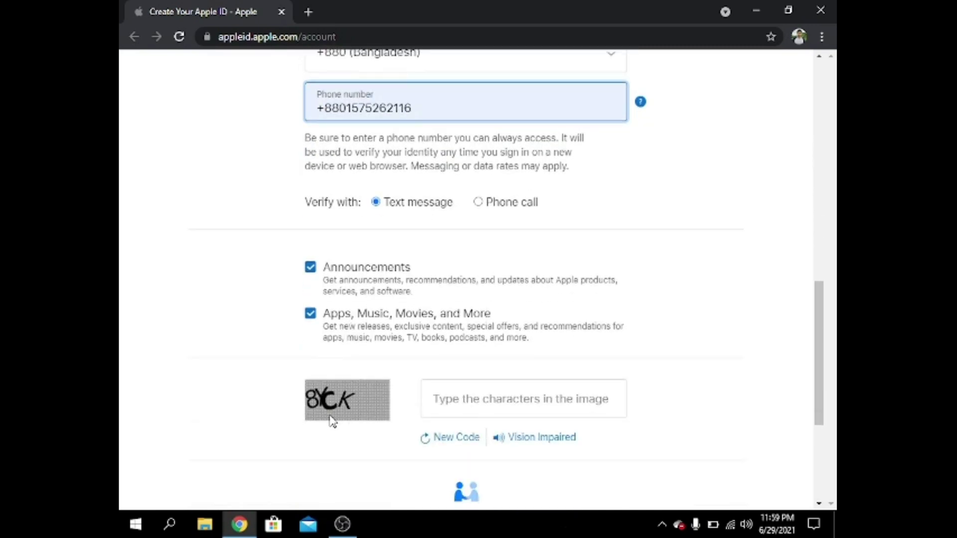
left_click(503, 405)
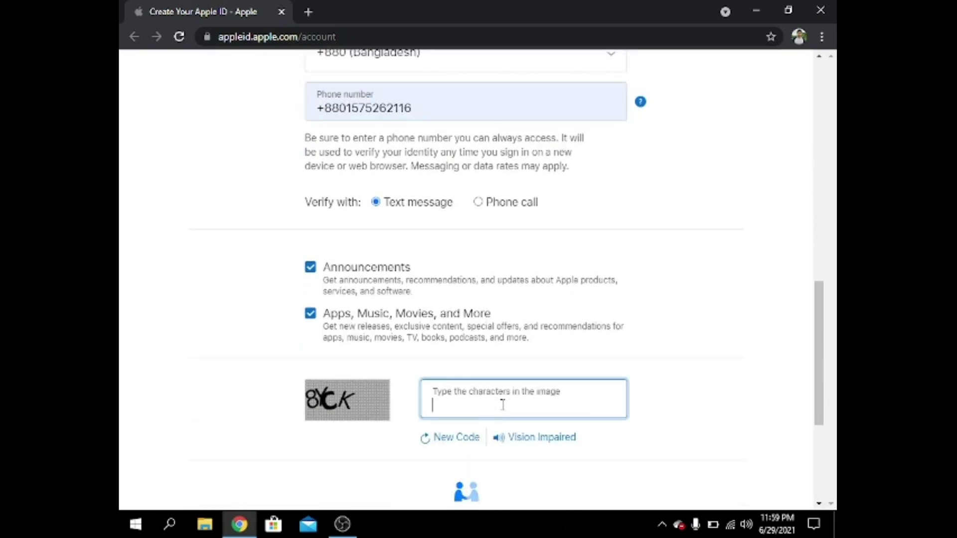
type("8YCK")
scroll(349, 405, "down", 4)
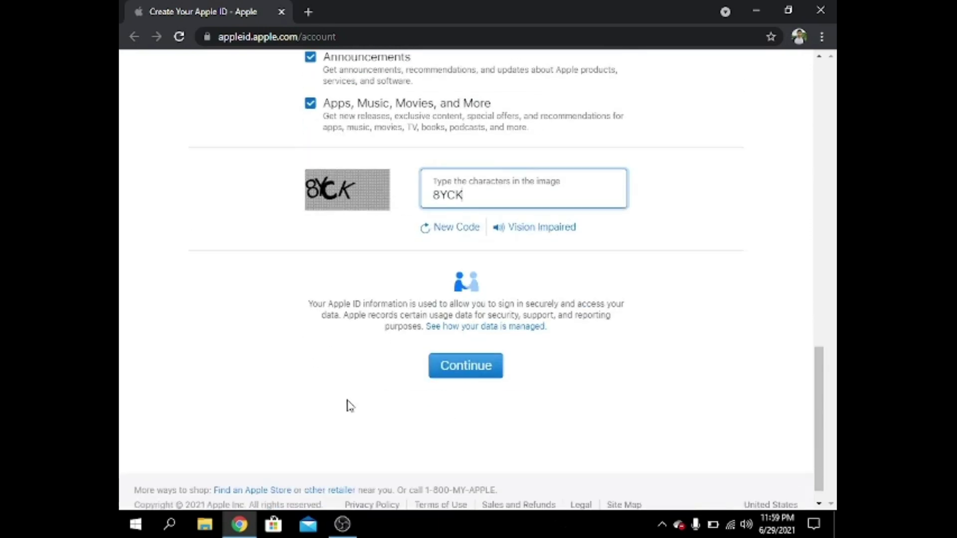
Submit the form, then replace the rejected weak password with a new one.
left_click(456, 372)
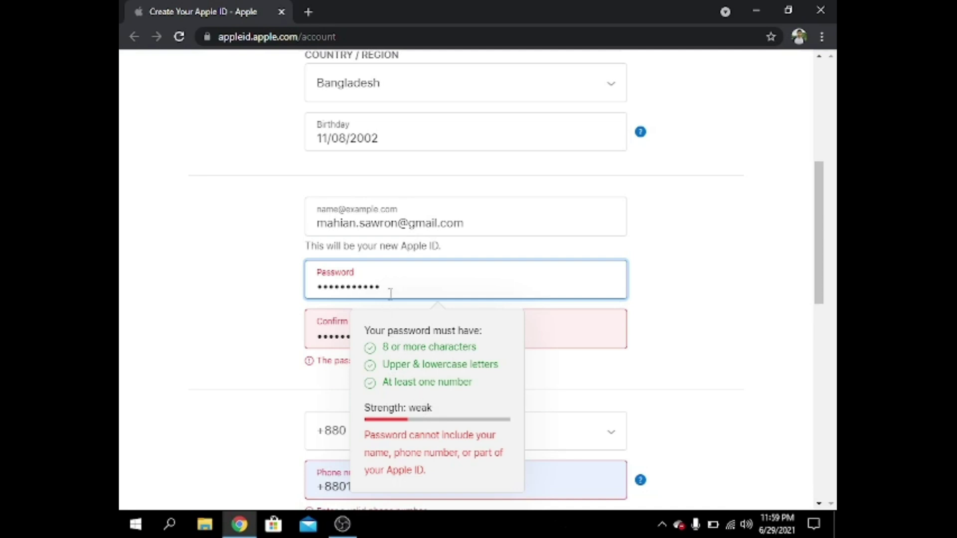
left_click_drag(379, 287, 294, 298)
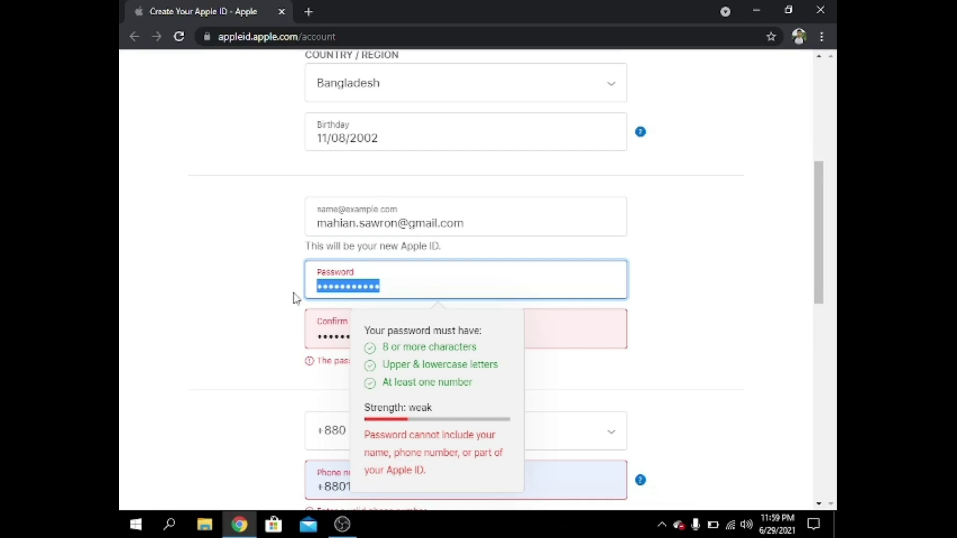
type("•••••")
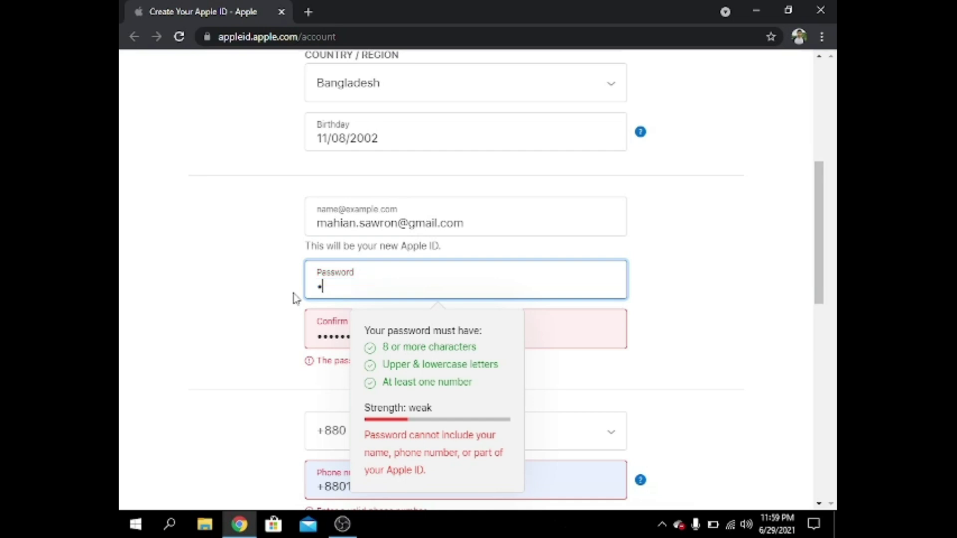
type("•")
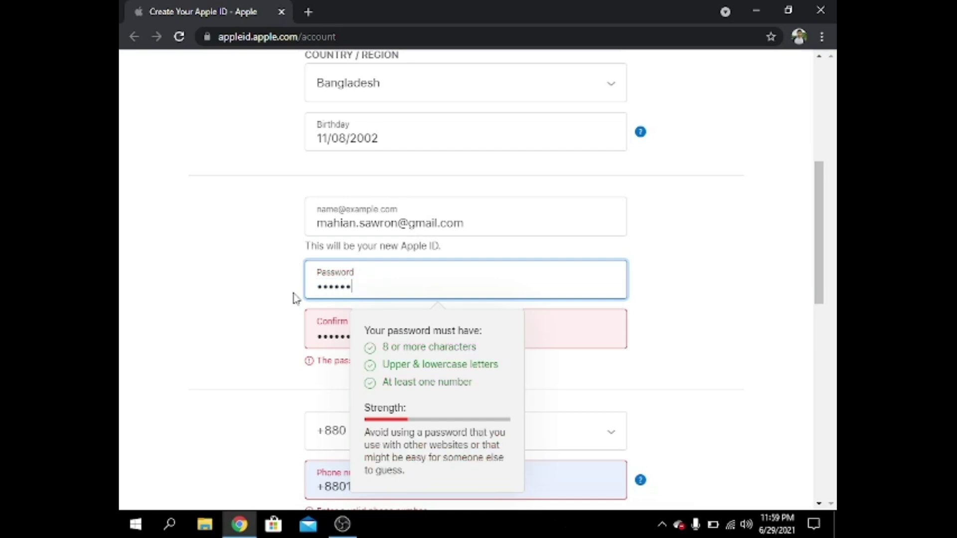
key("BackSpace")
key("BackSpace")
key("BackSpace")
key("BackSpace")
key("BackSpace")
key("BackSpace")
type("•••••••••")
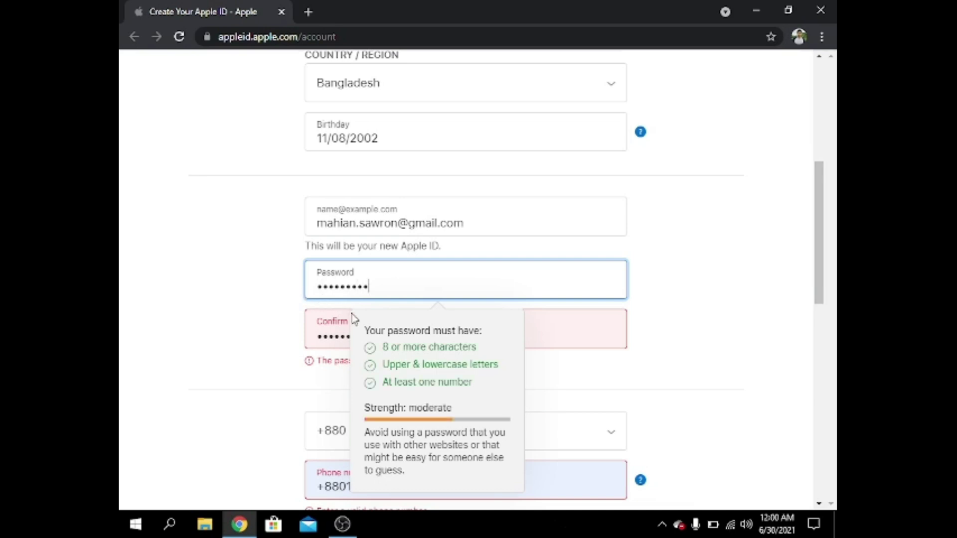
Overwrite the Confirm password entry so it matches the new password.
left_click(345, 334)
left_click_drag(414, 346, 320, 345)
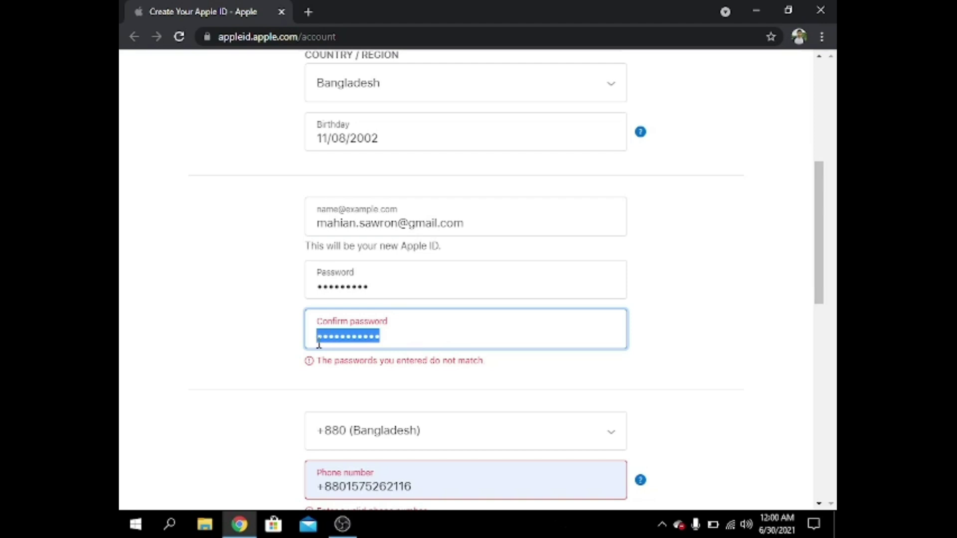
type("•••••••")
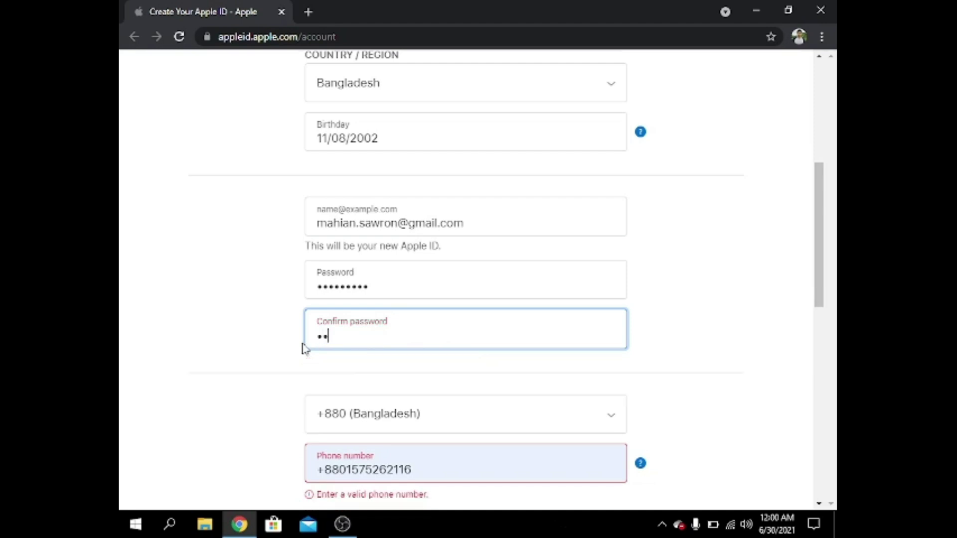
type("•••")
scroll(397, 346, "down", 1)
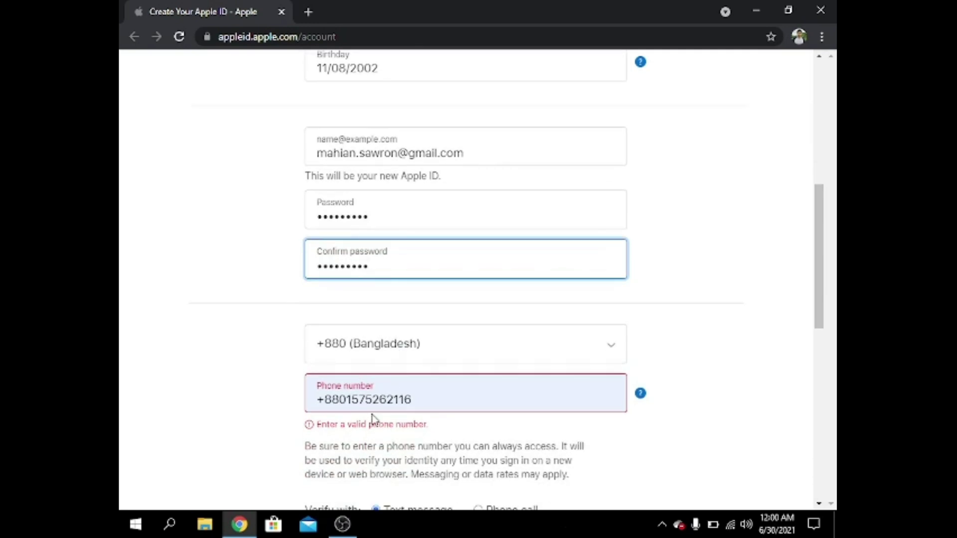
Re-enter the phone number in local format.
left_click(340, 401)
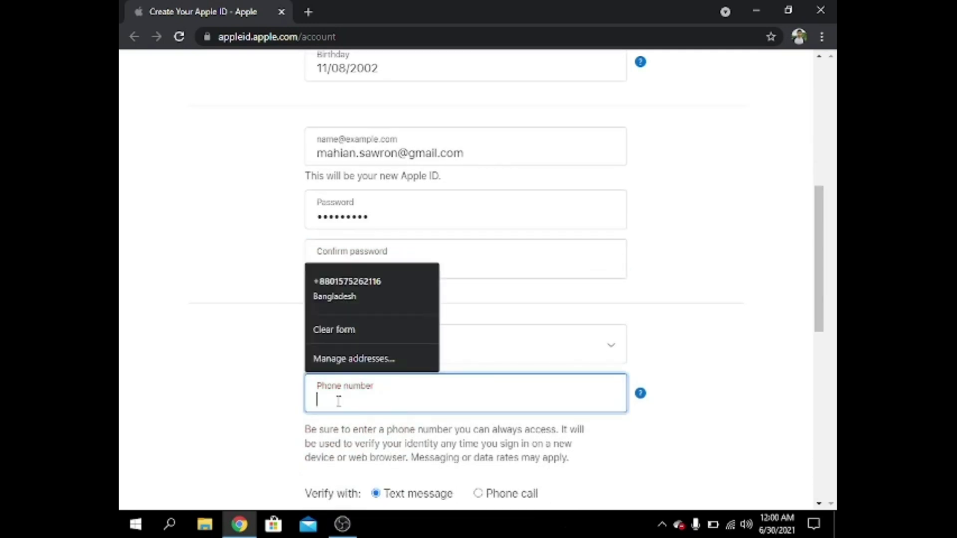
scroll(342, 401, "down", 3)
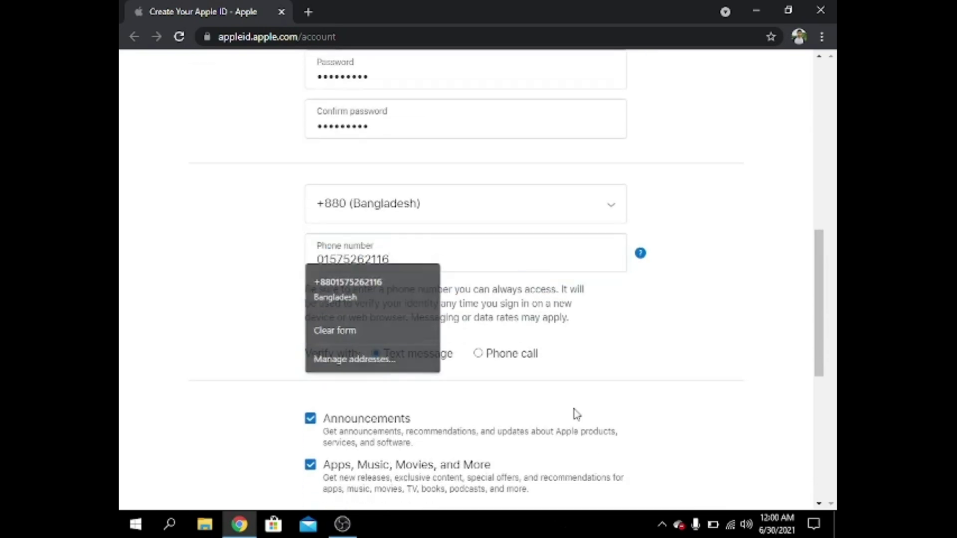
scroll(551, 417, "down", 4)
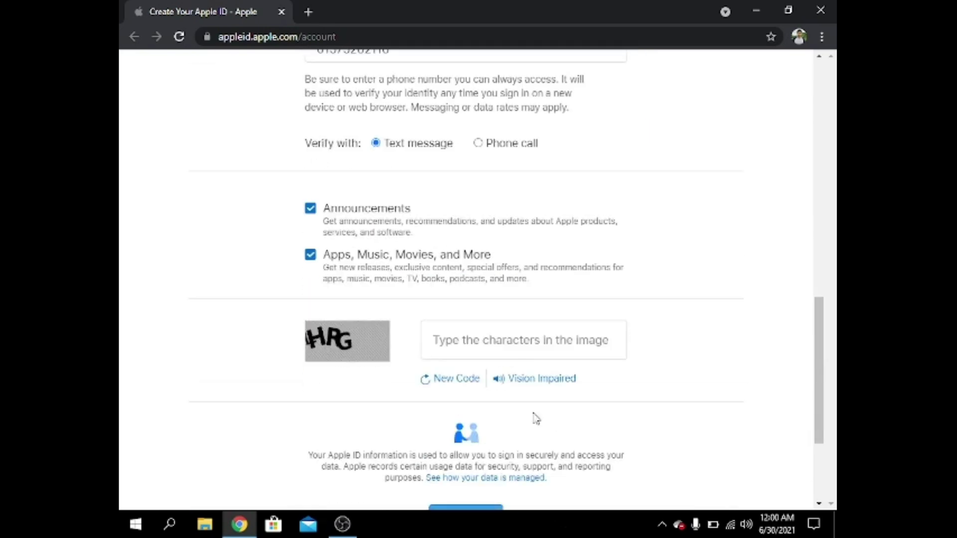
Enter the new security image characters and submit the sign-up form.
left_click(465, 344)
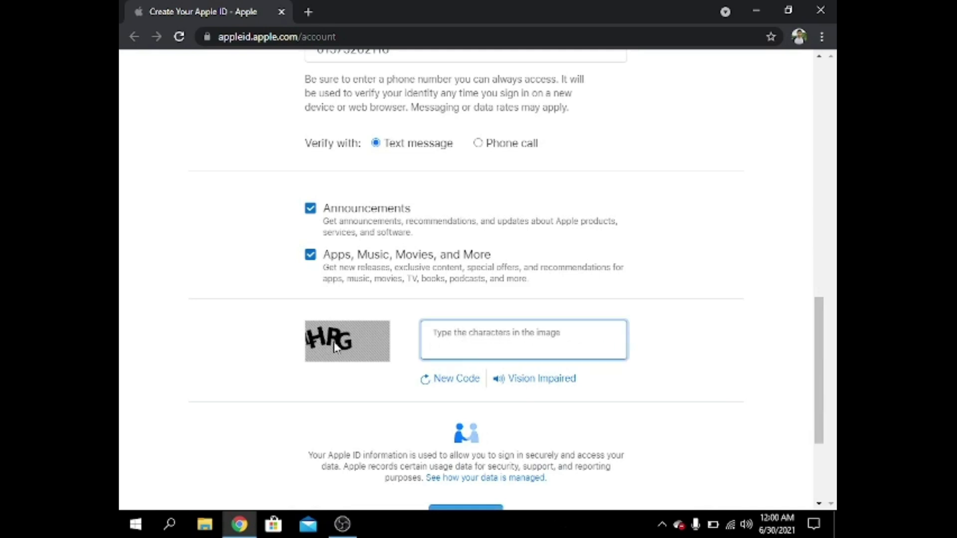
type("LHRG")
scroll(335, 348, "down", 4)
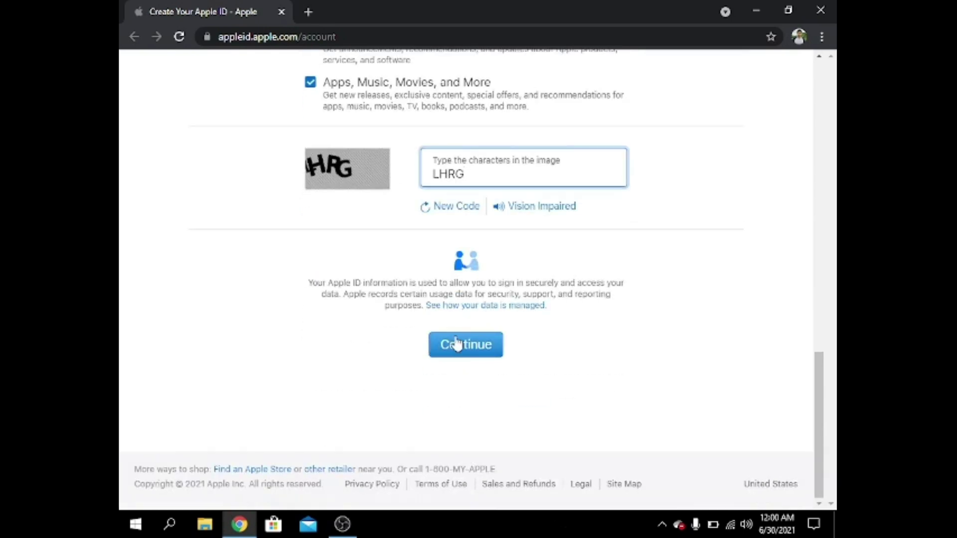
left_click(457, 343)
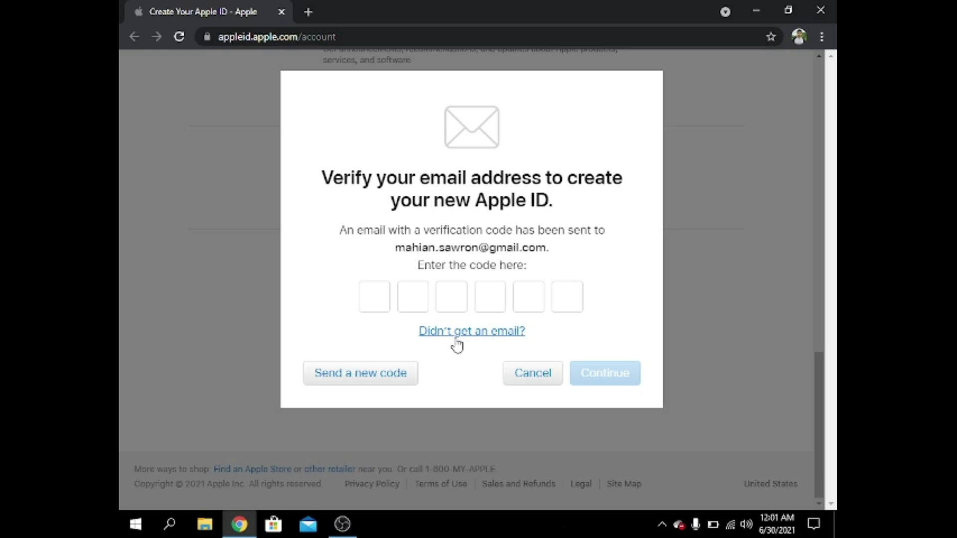
Enter the six-digit code e-mailed to the Gmail address and continue.
left_click(364, 299)
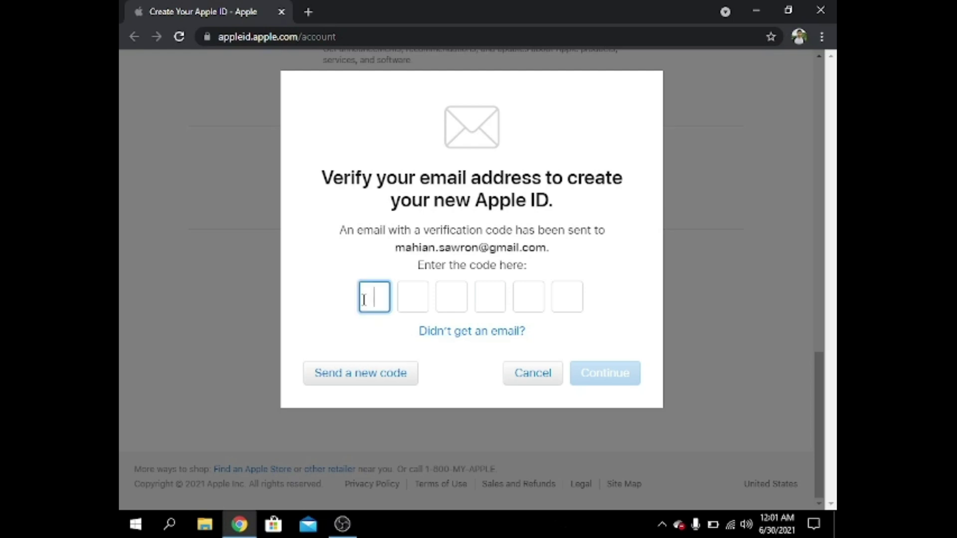
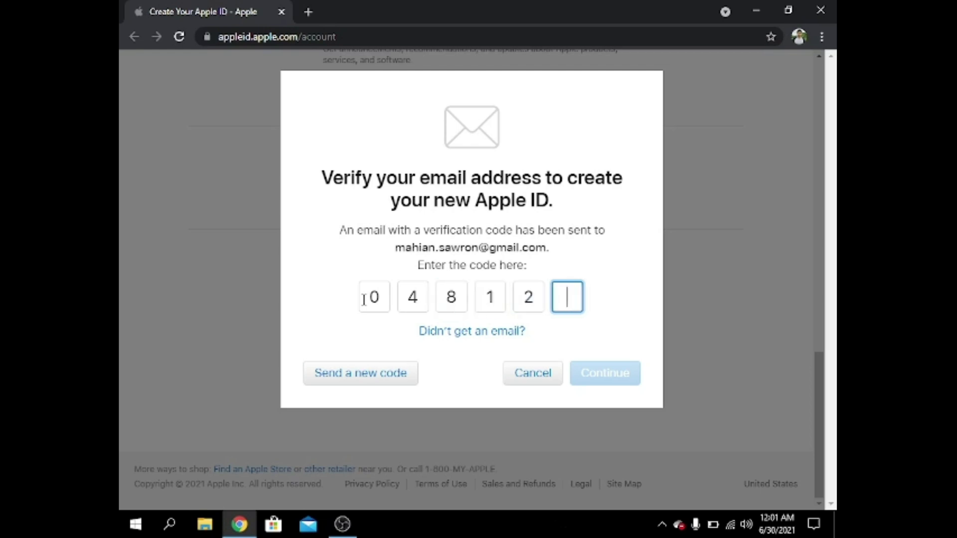
left_click(631, 379)
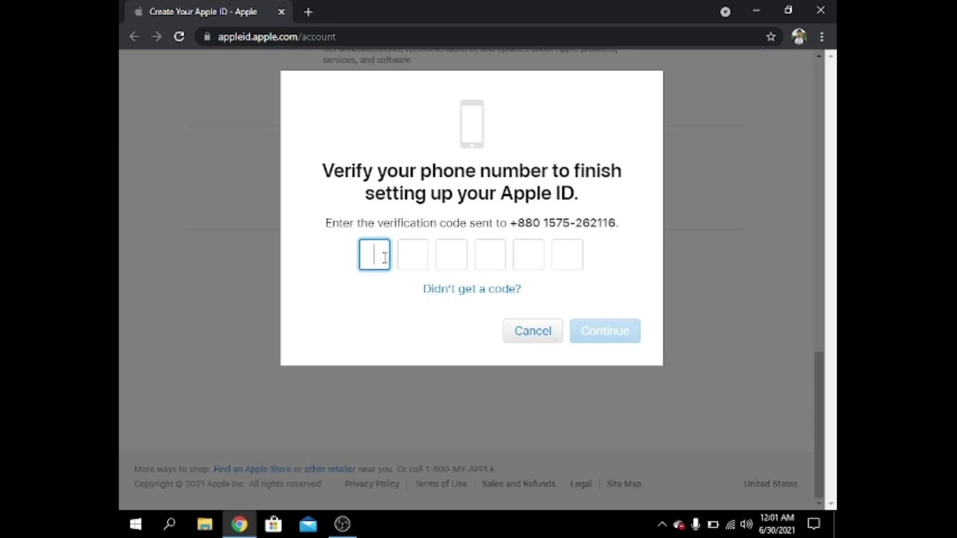
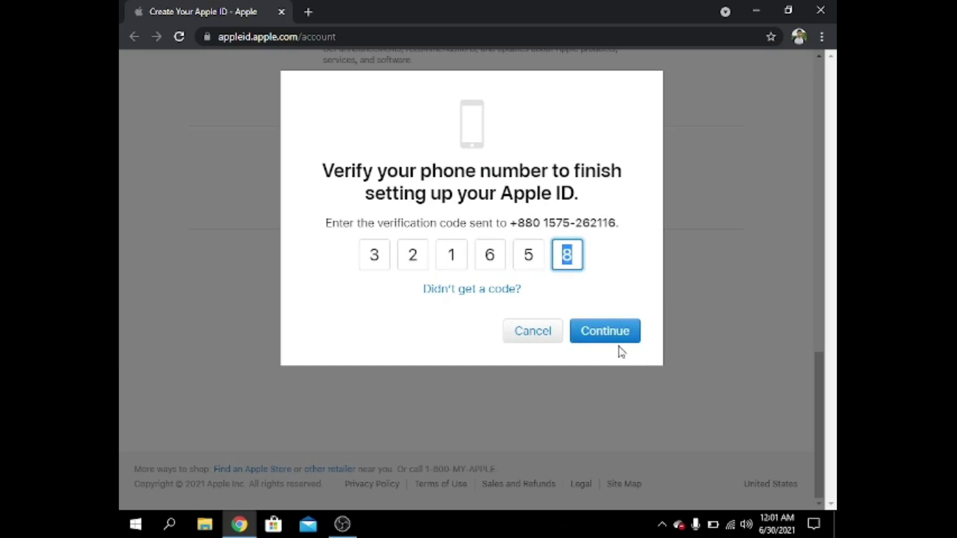
Enter the six-digit SMS code sent to the phone and continue.
left_click(614, 335)
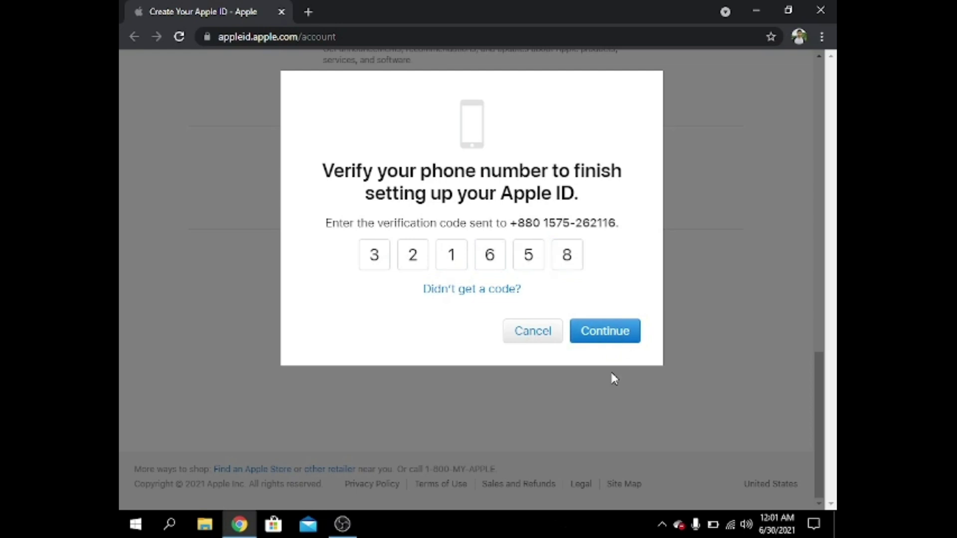
left_click(607, 343)
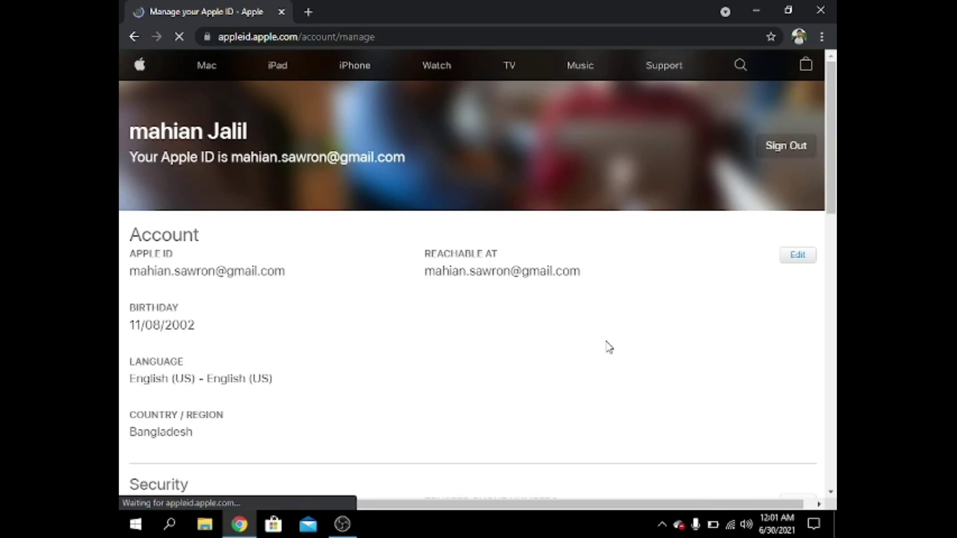
Scroll through the Manage your Apple ID account page, then close Chrome to reveal the iPad home screen.
scroll(317, 336, "down", 3)
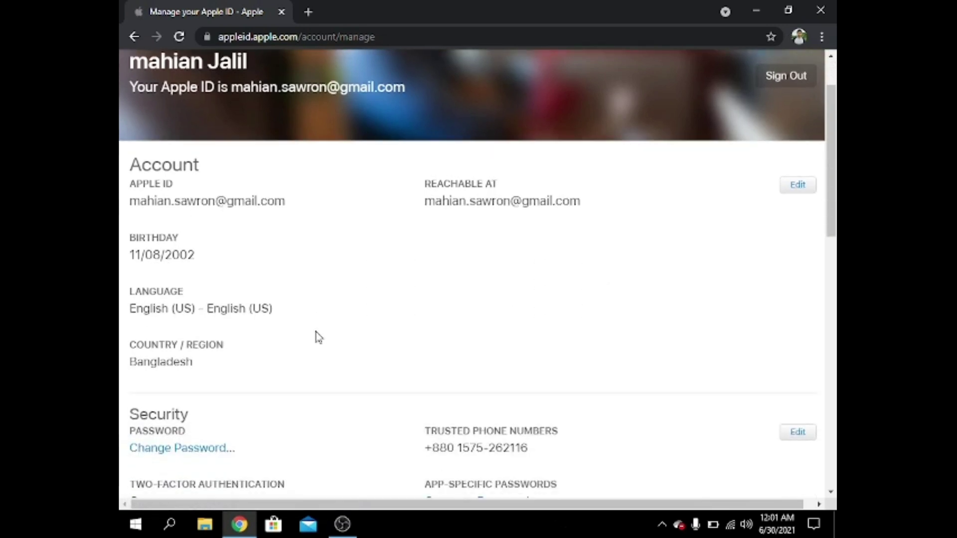
scroll(317, 336, "down", 3)
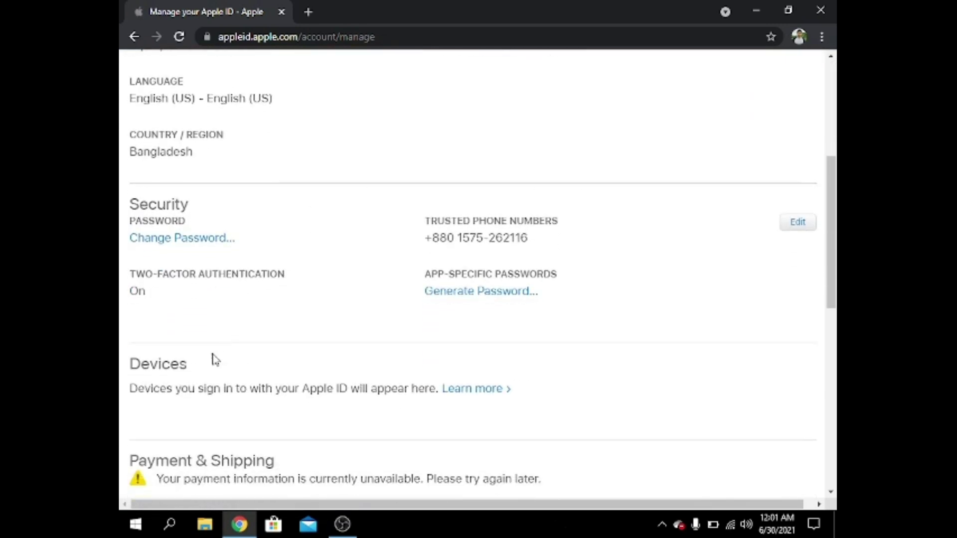
scroll(302, 317, "down", 6)
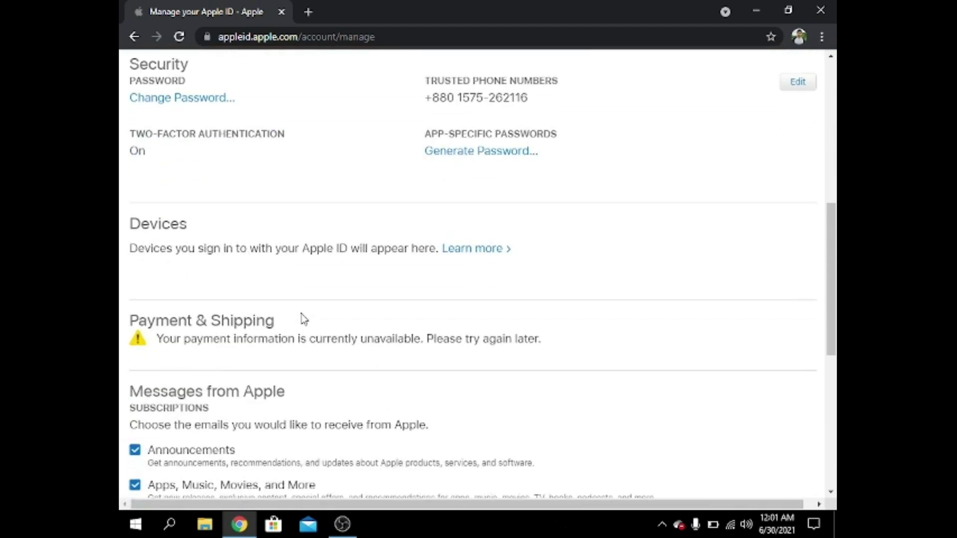
scroll(302, 318, "up", 12)
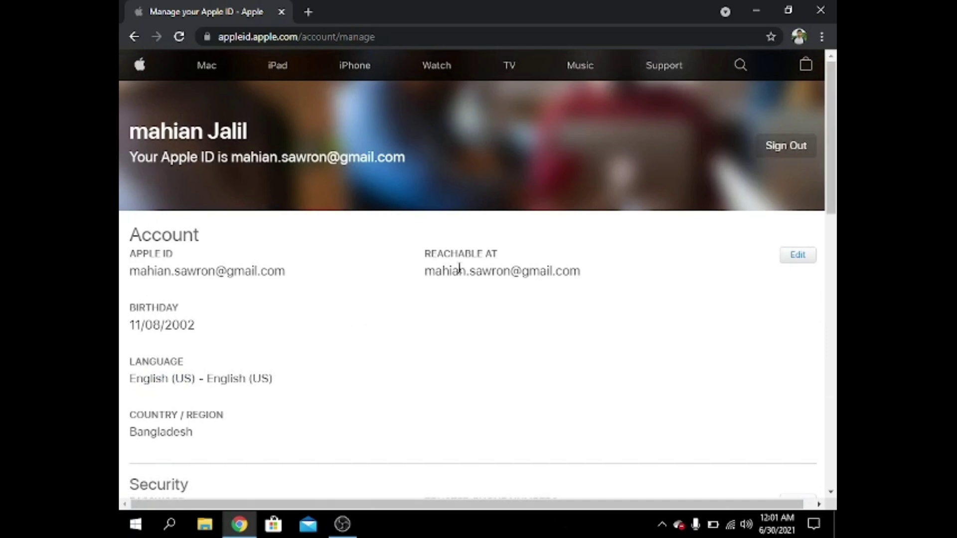
left_click(823, 11)
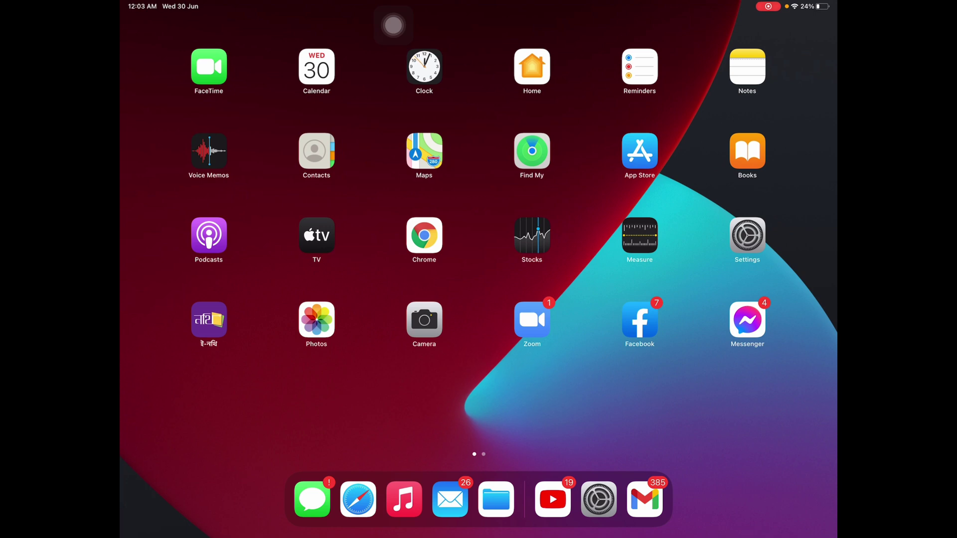
Open Settings and choose 'Sign in to your iPad'.
left_click(748, 235)
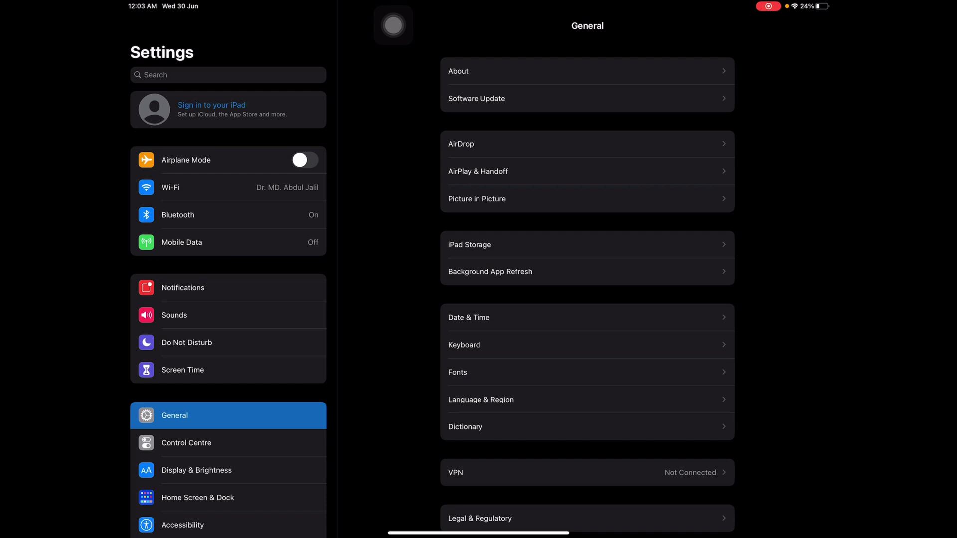
left_click(211, 105)
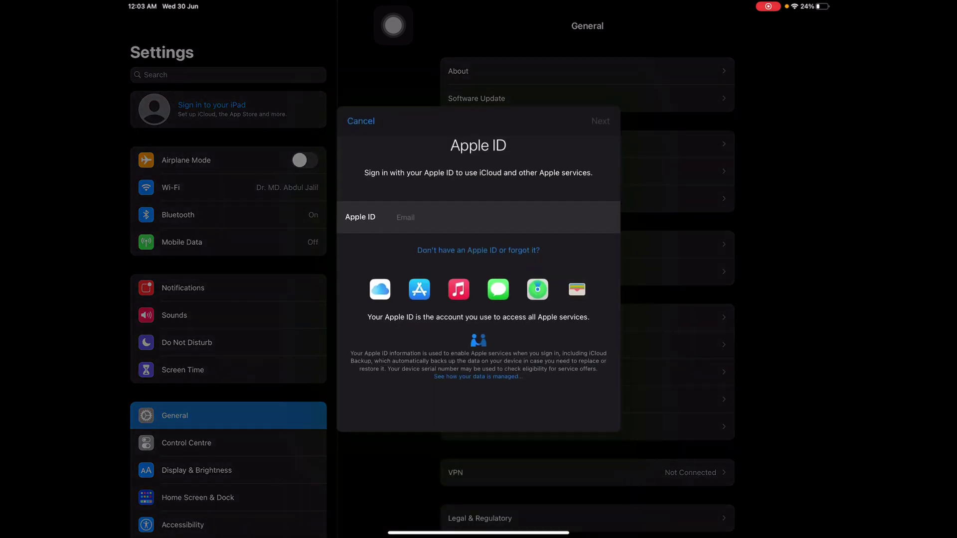
Enter the new Apple ID's Gmail address, submit it, then fill in the account password.
left_click(448, 218)
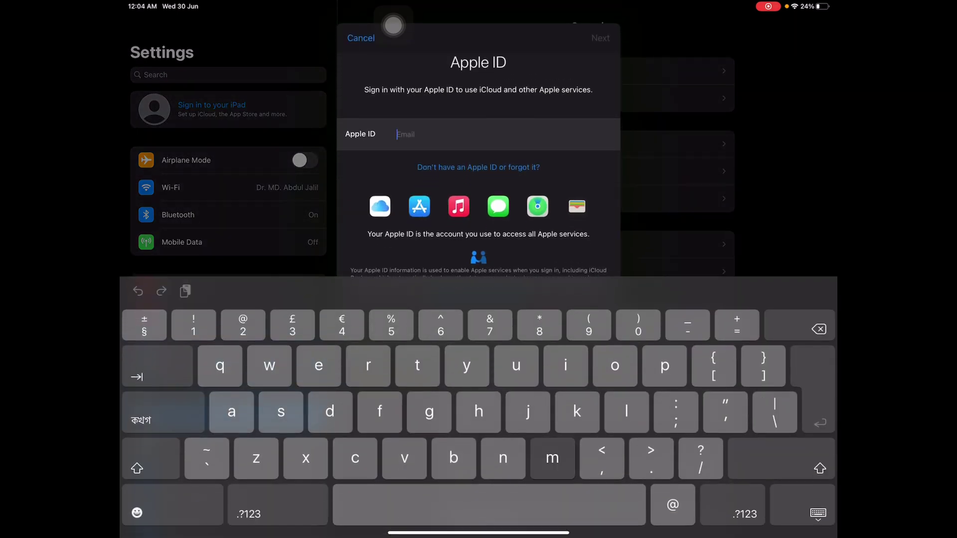
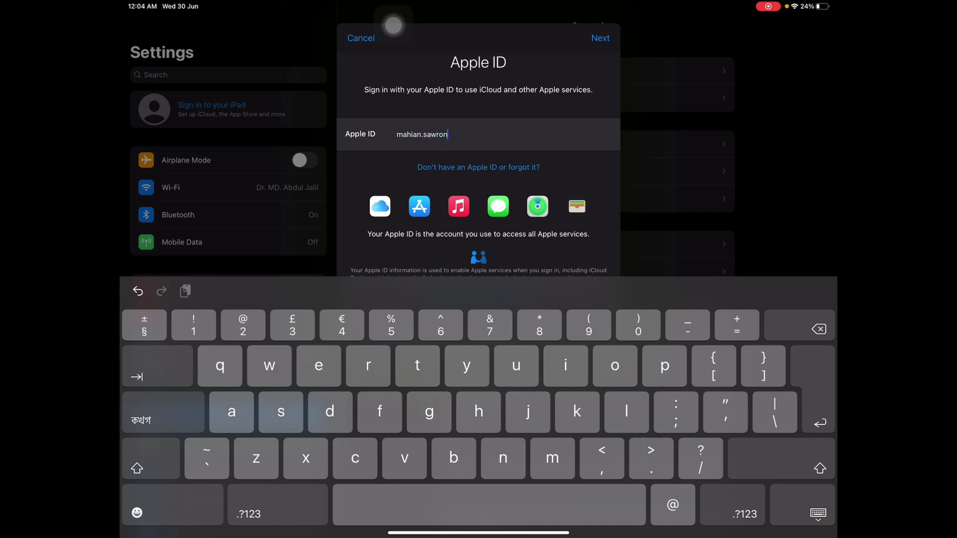
left_click(137, 513)
left_click(150, 514)
type("@gmail.com")
key("Return")
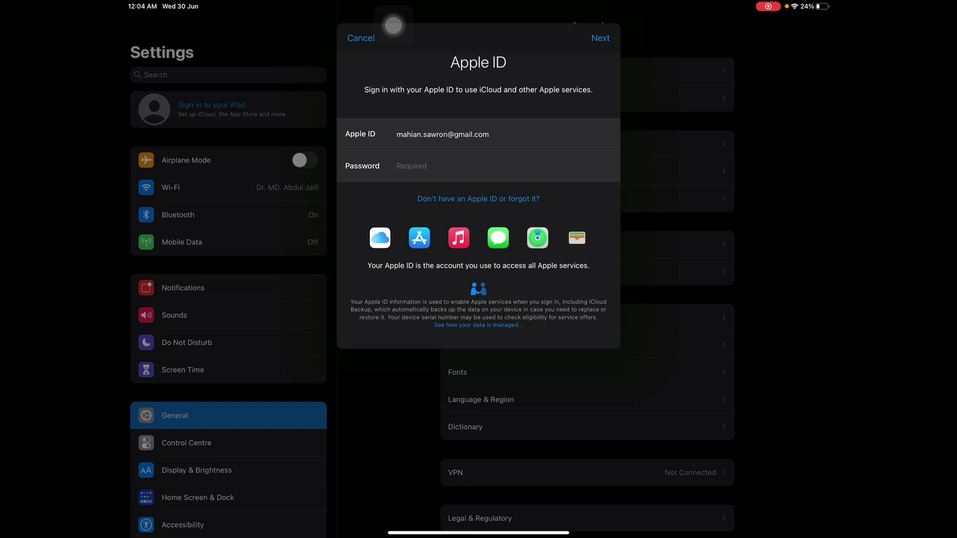
left_click(449, 166)
left_click(489, 134)
Submit the password and enter the six-digit verification code sent to the phone.
key("Return")
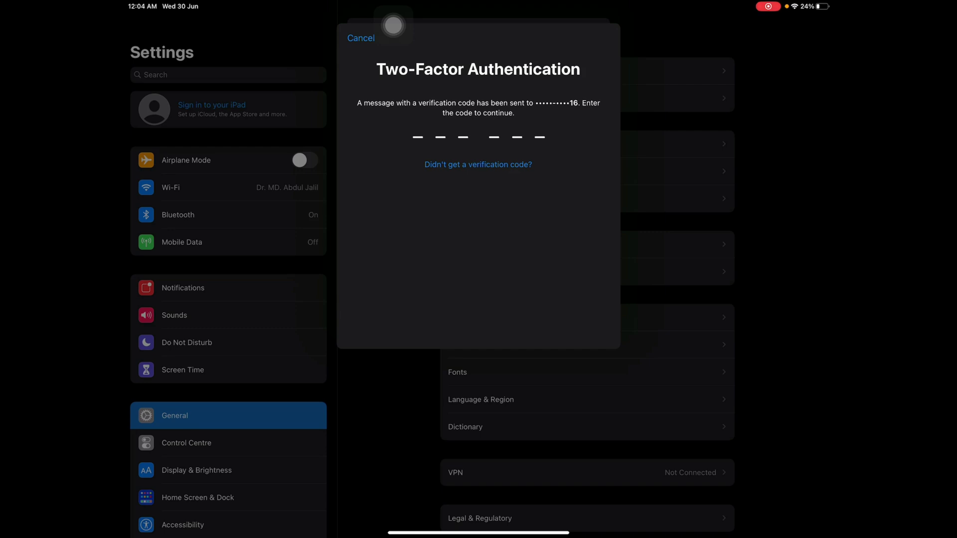
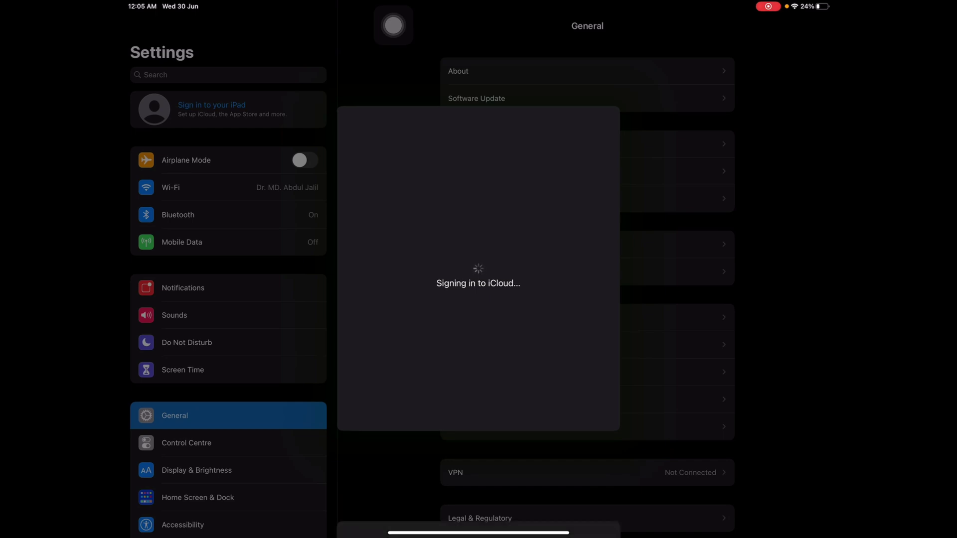
Agree to the iCloud Terms and Conditions and confirm in the alert.
left_click(597, 419)
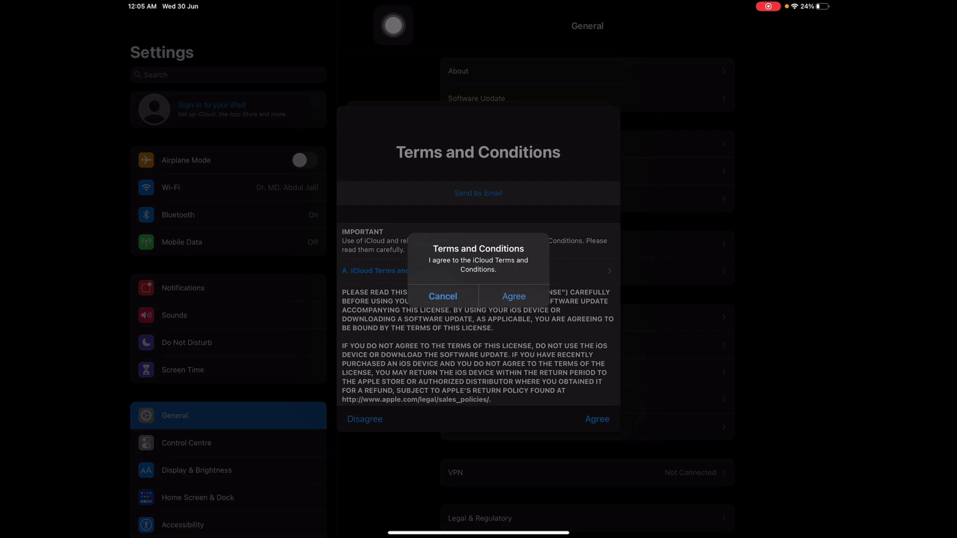
left_click(514, 296)
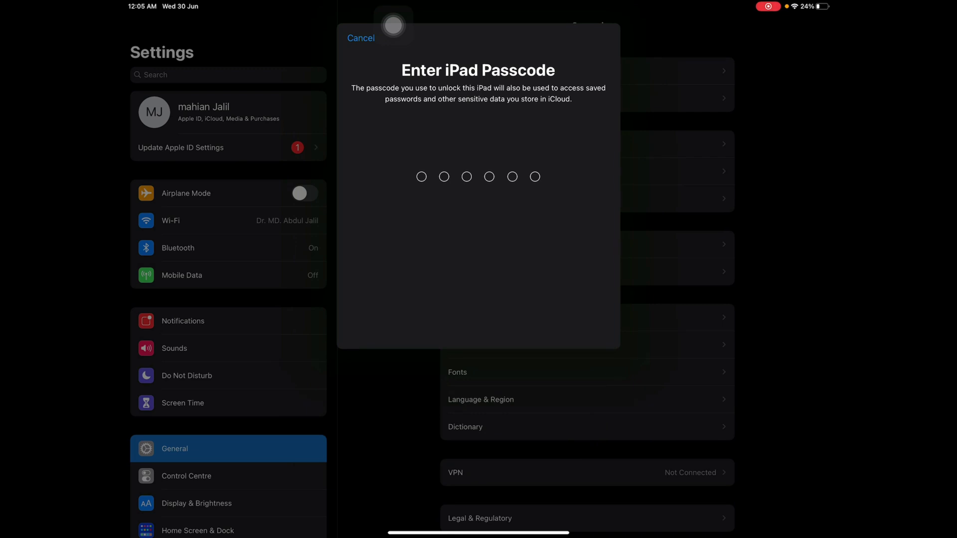
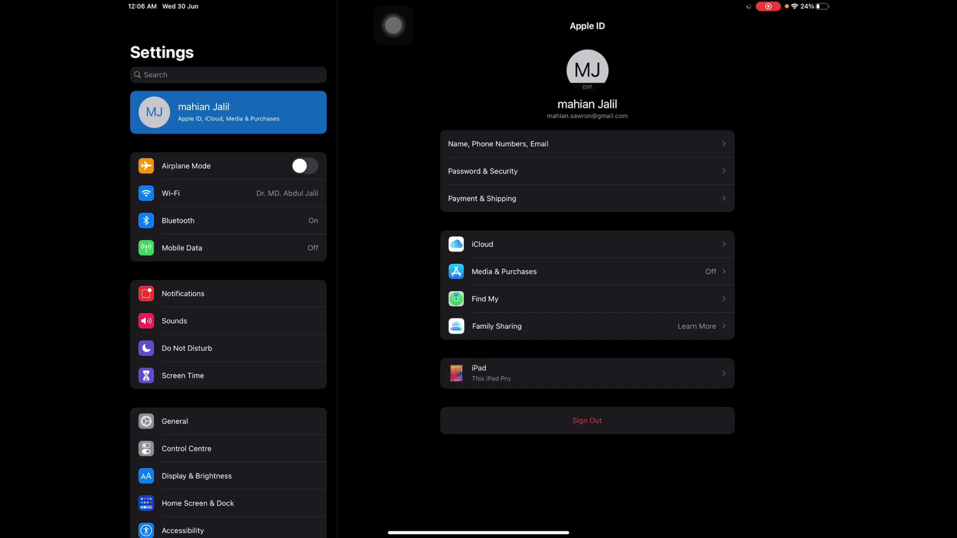
Enter the iPad passcode to finish iCloud sign-in and scroll the Apple ID page.
scroll(587, 250, "up", 2)
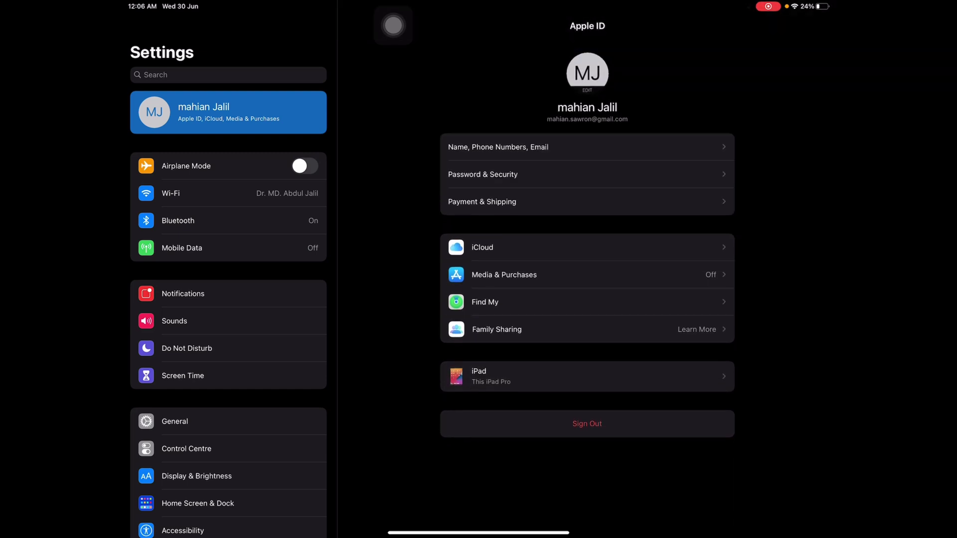
scroll(587, 249, "down", 4)
scroll(587, 249, "up", 4)
scroll(587, 249, "up", 3)
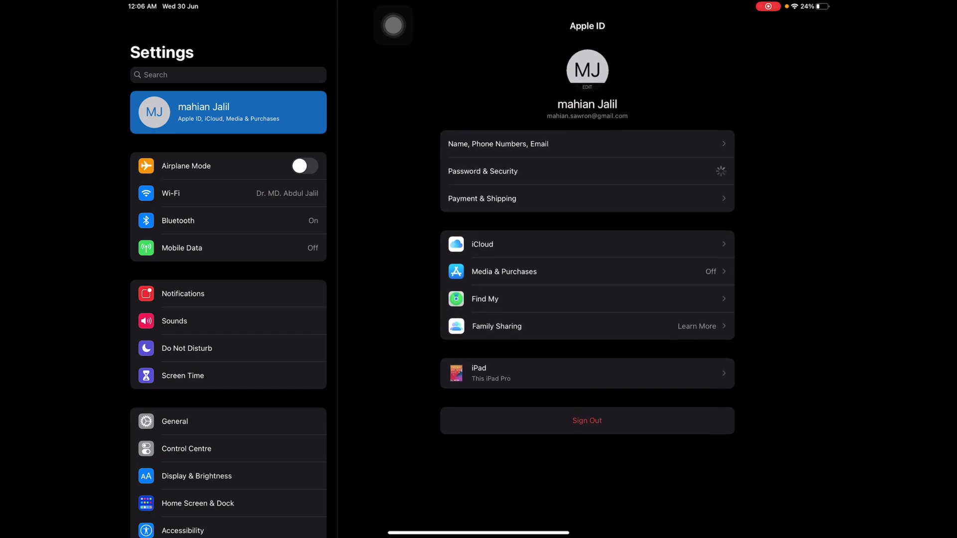
Check the Password & Security settings, go back to Apple ID, and return home.
left_click(721, 171)
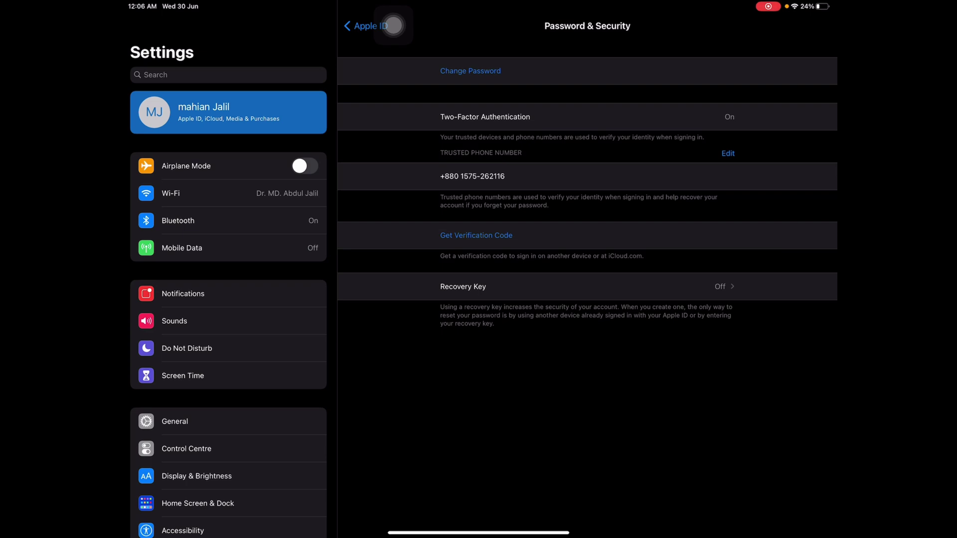
left_click(393, 25)
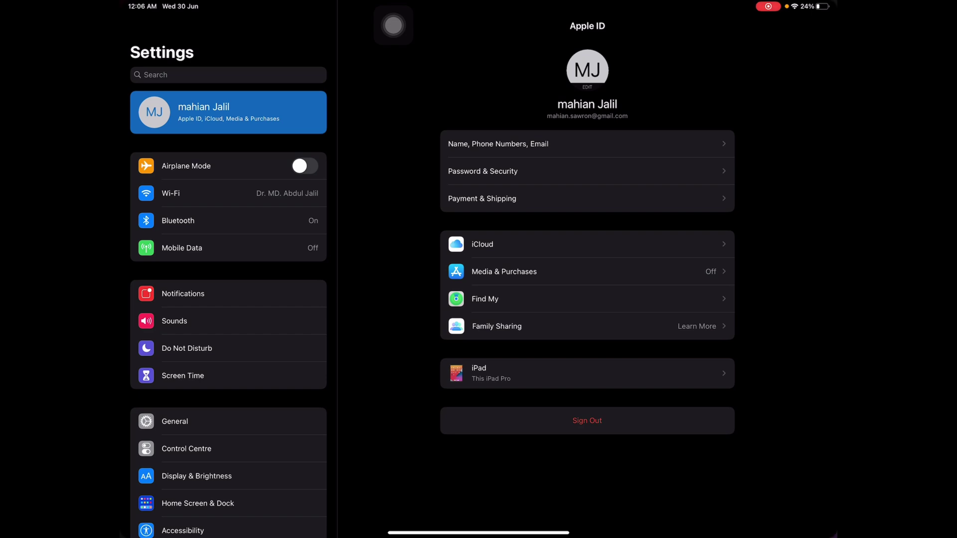
key("super+h")
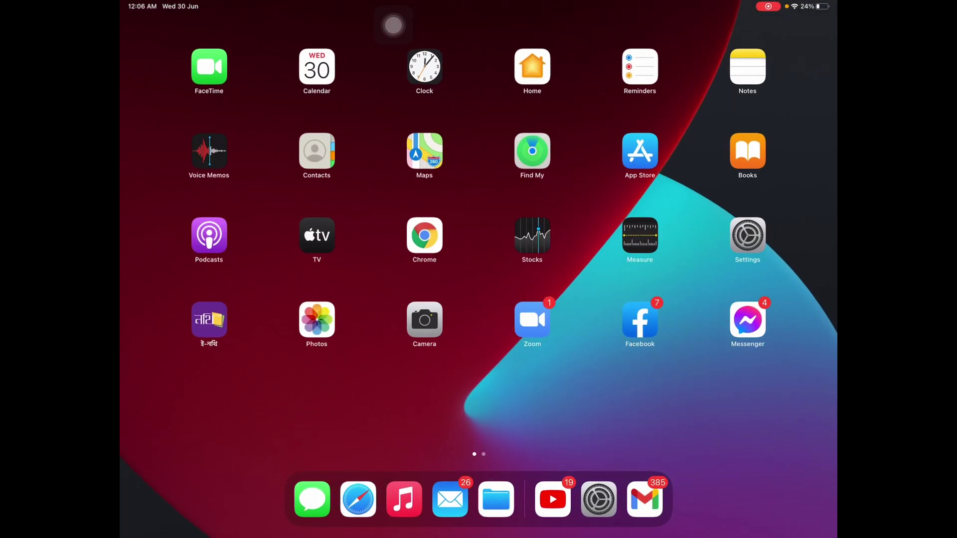
Open the App Store and switch to the Games page.
left_click(640, 151)
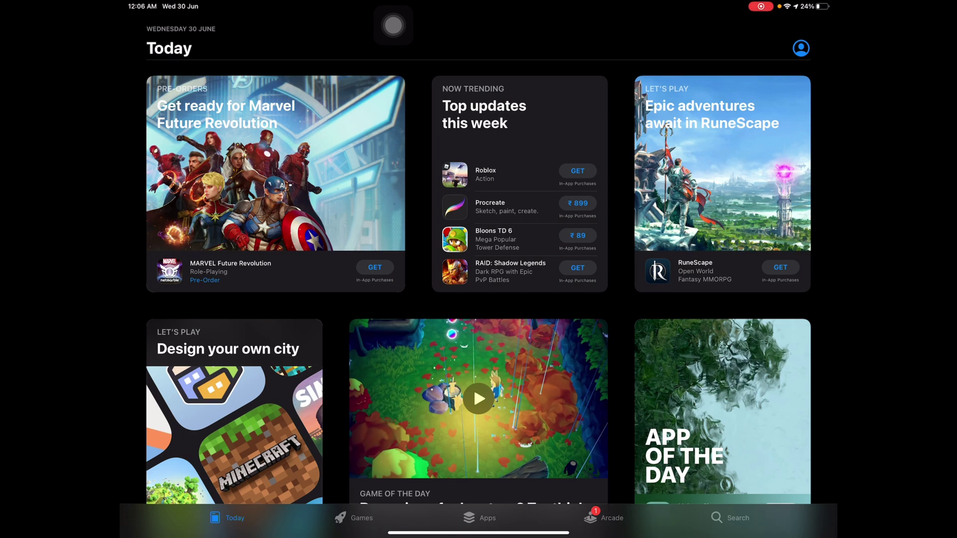
scroll(394, 25, "down", 3)
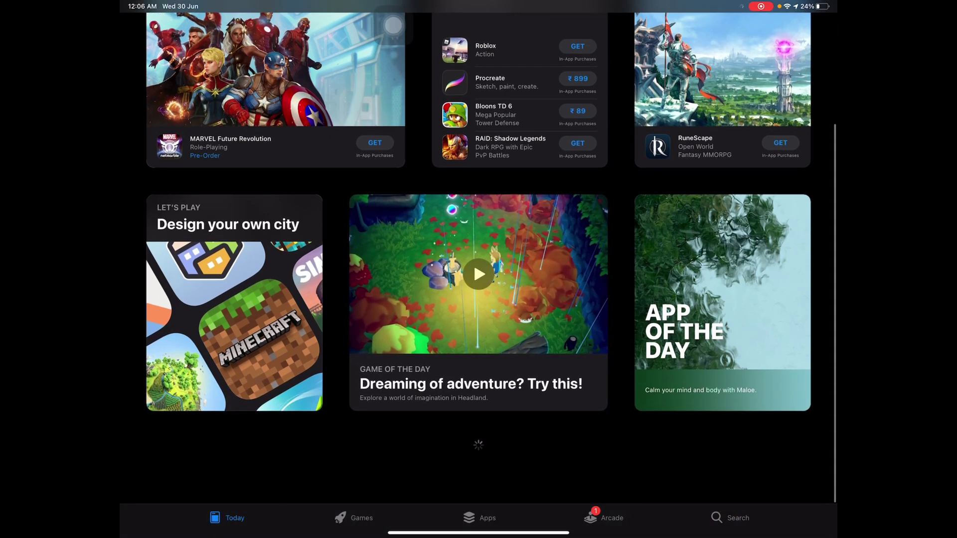
scroll(393, 25, "down", 10)
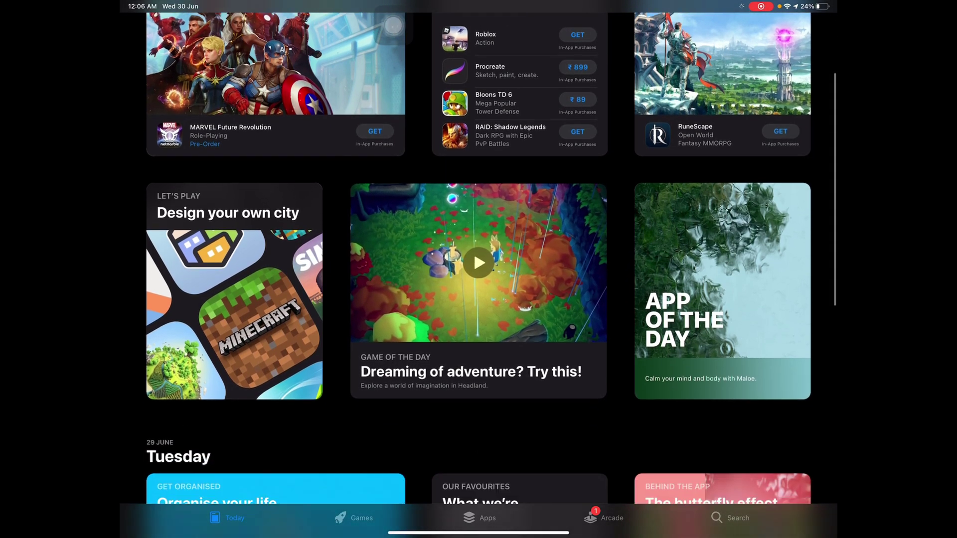
key("super+2")
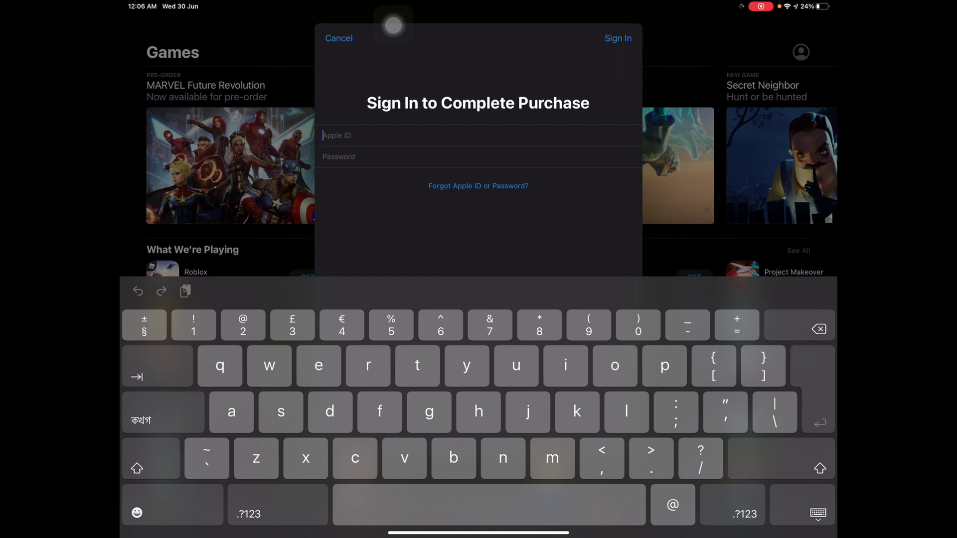
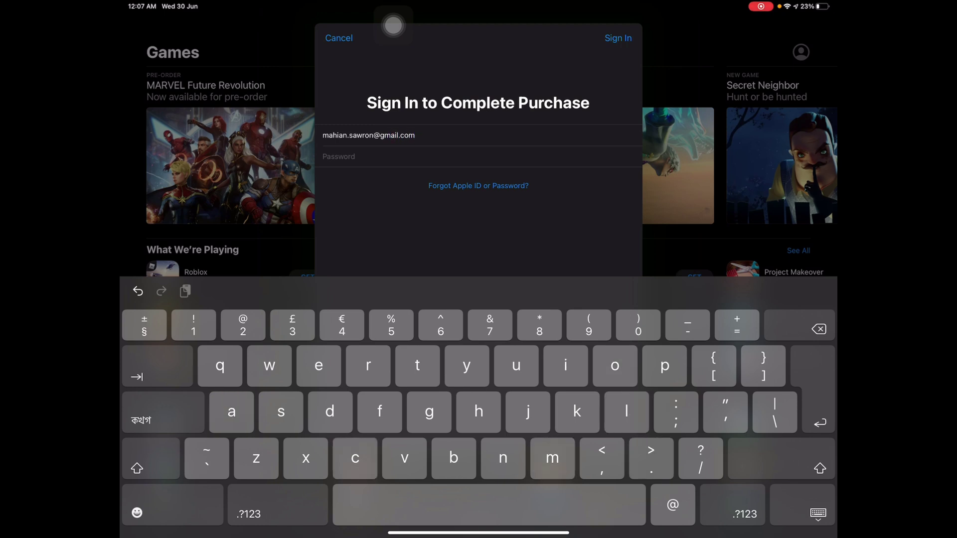
Enter the new Apple ID's Gmail address in the purchase sign-in sheet, correcting a typo.
left_click(818, 514)
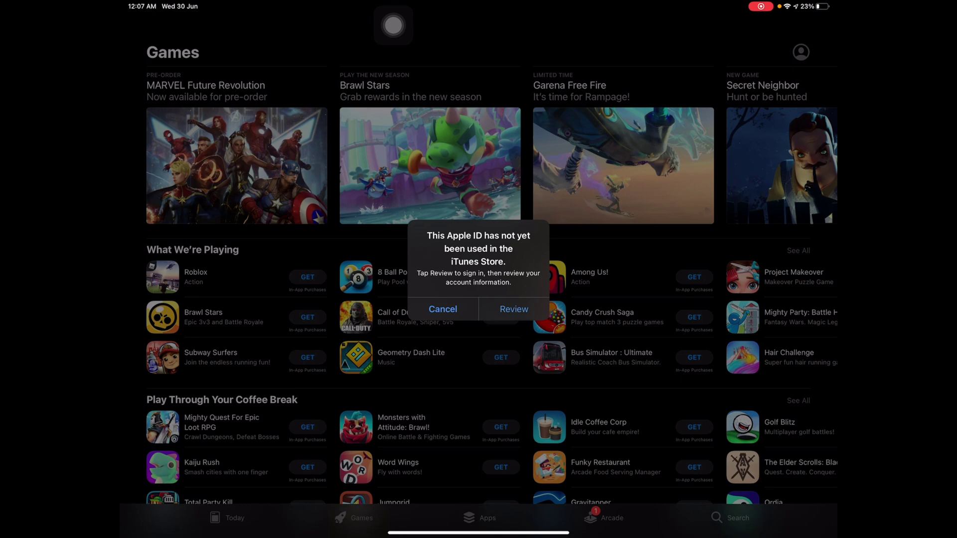
Review the new account and agree to the App Store Terms and Conditions.
left_click(514, 309)
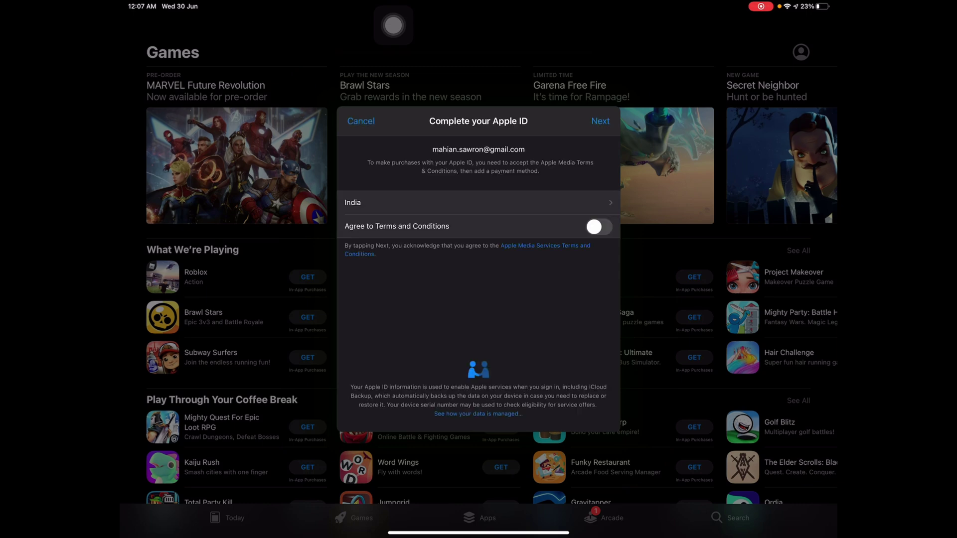
left_click(599, 227)
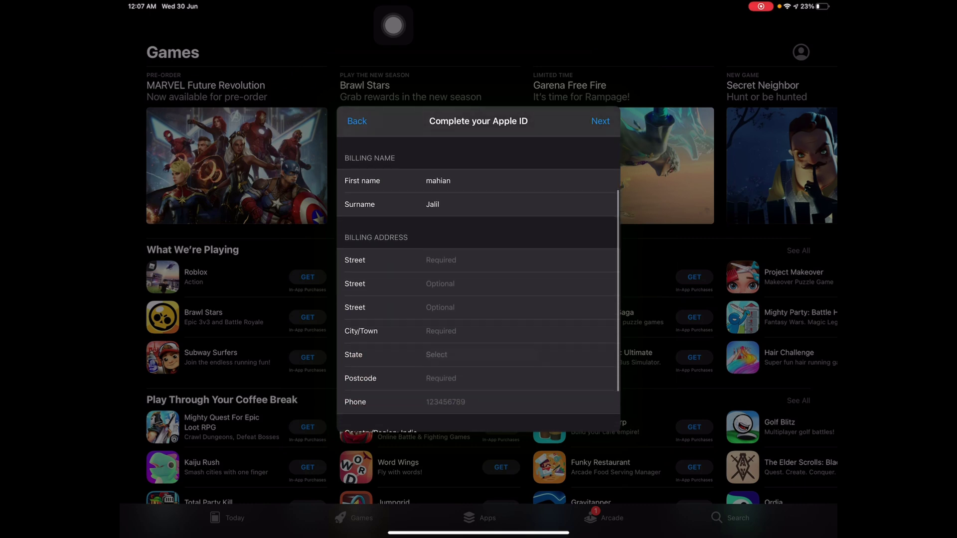
Fill in the billing street, city/town and postcode fields.
left_click(440, 259)
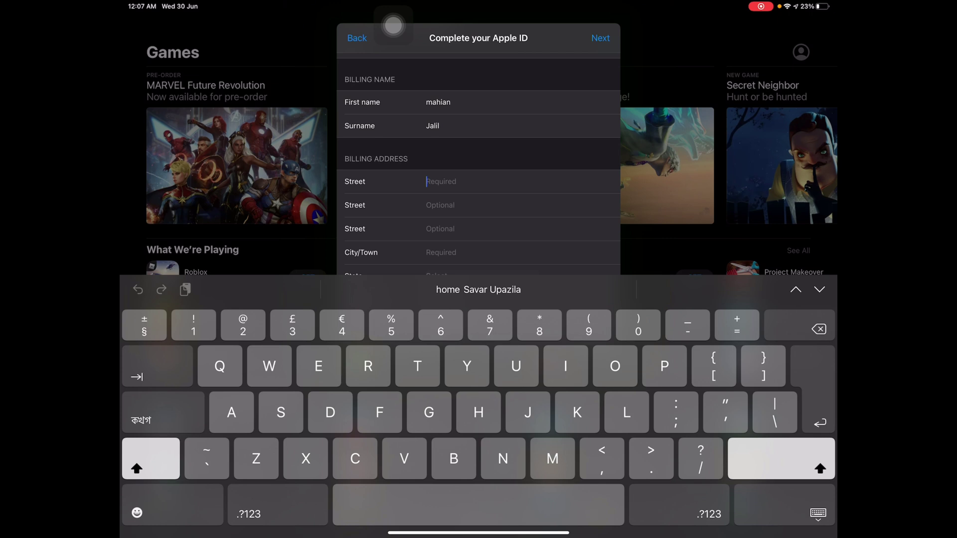
type("As")
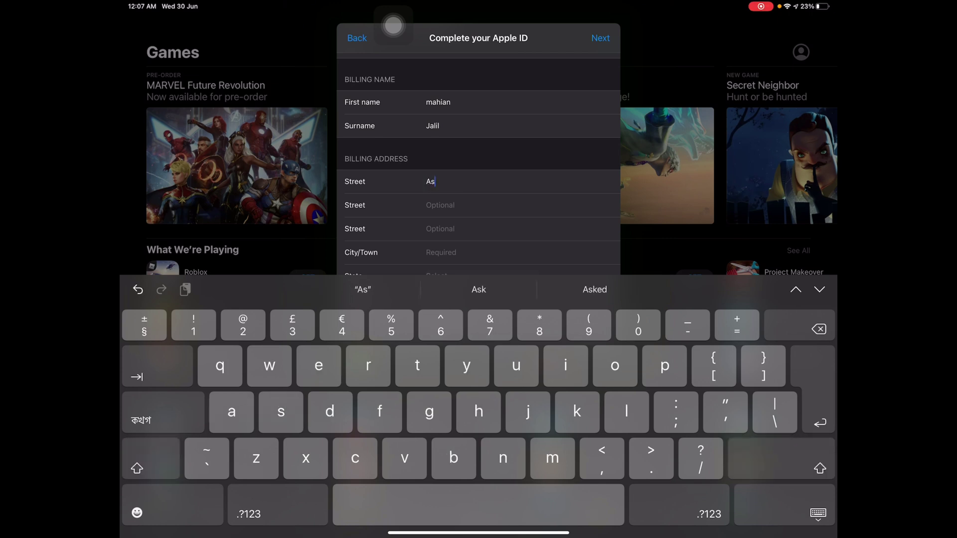
type("sam")
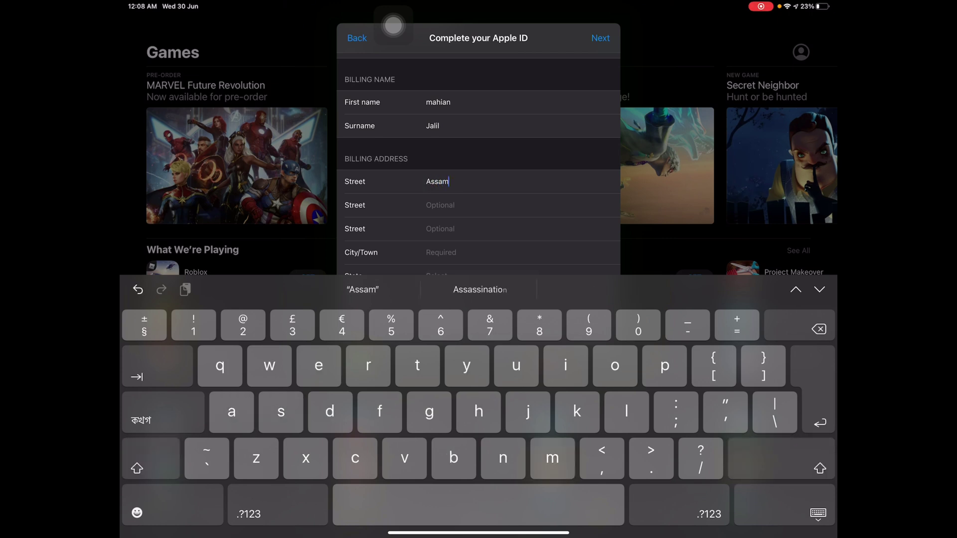
left_click(441, 221)
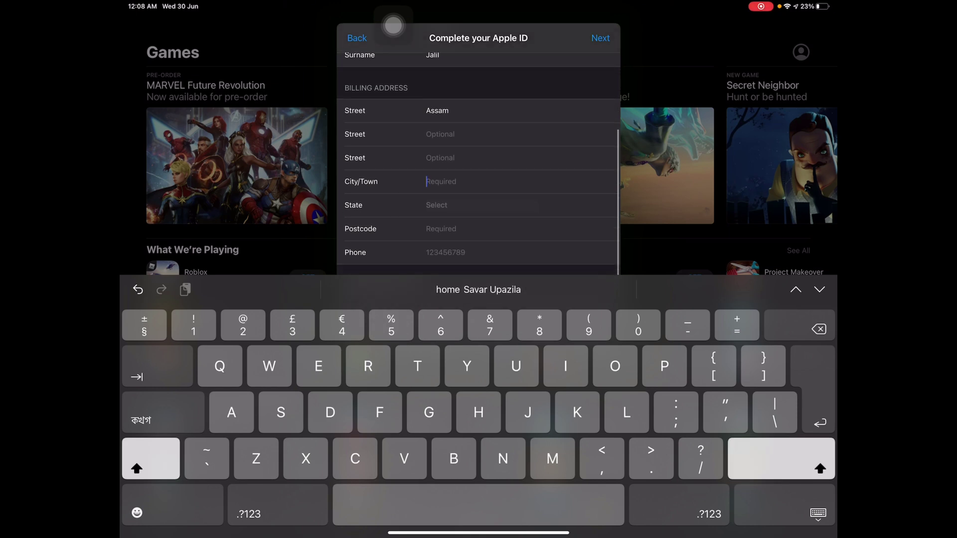
type("Assam")
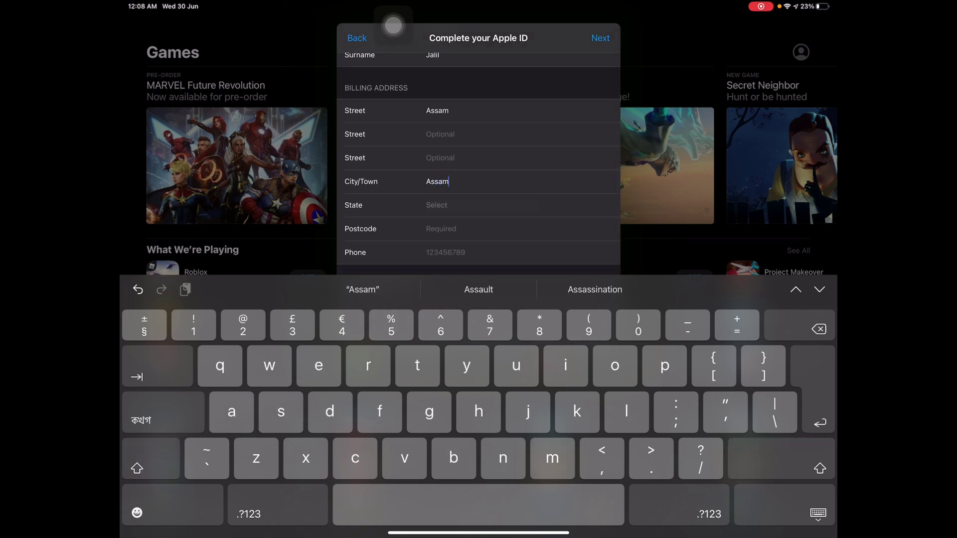
scroll(479, 164, "down", 1)
left_click(441, 218)
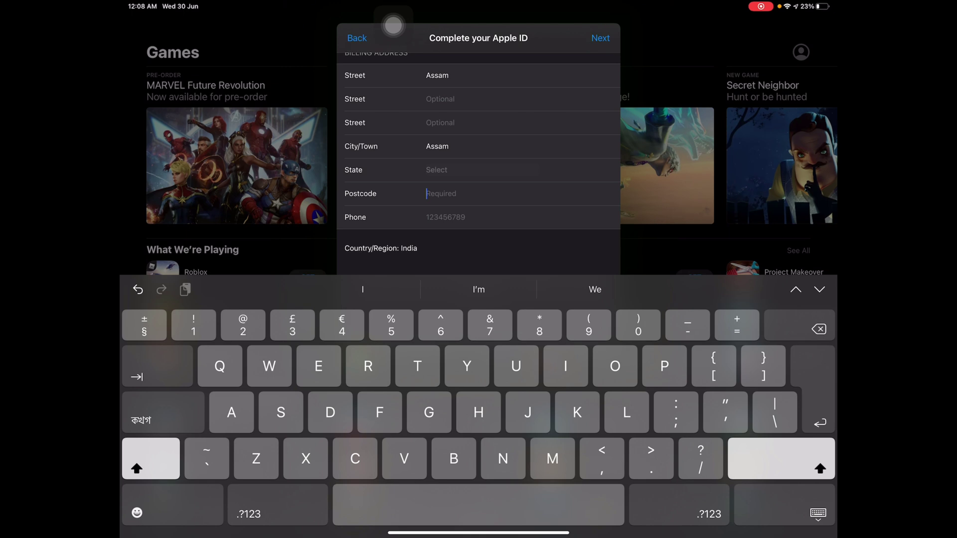
type("7")
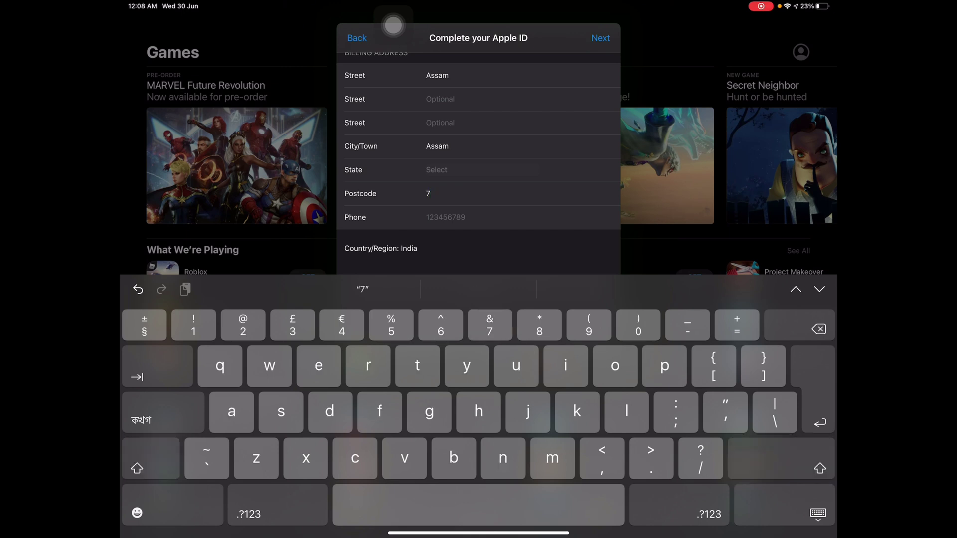
type("88006")
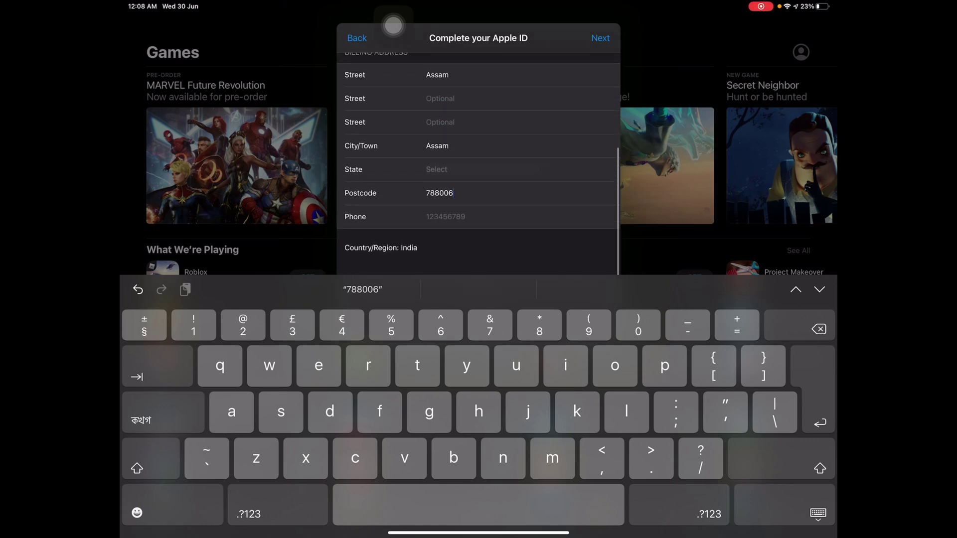
key("Return")
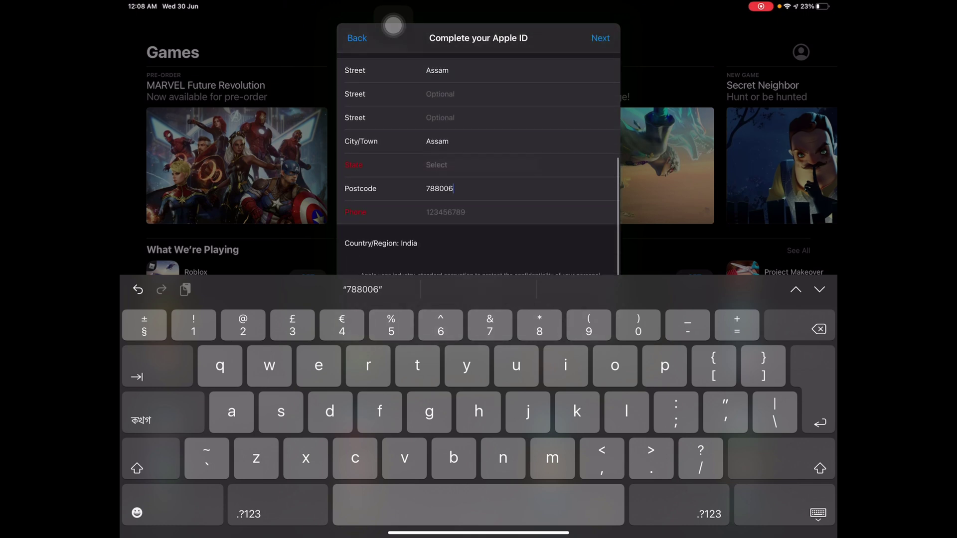
Pick the state from the list, enter the phone number, and submit the billing details.
left_click(437, 169)
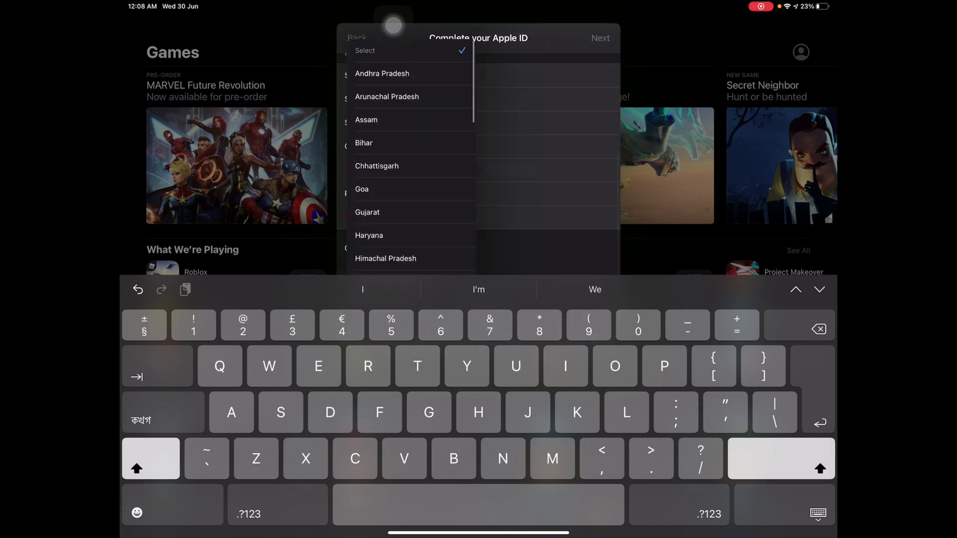
left_click(364, 120)
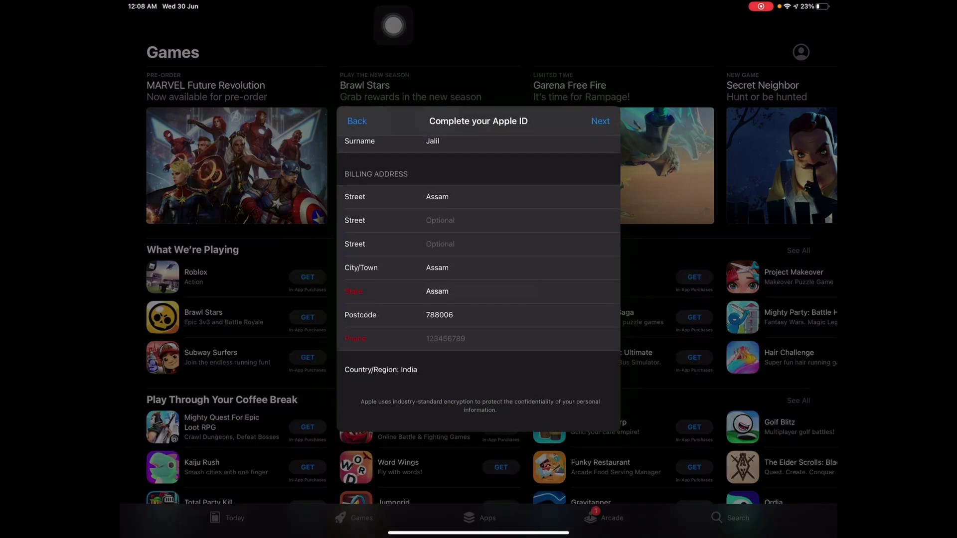
type("123456789")
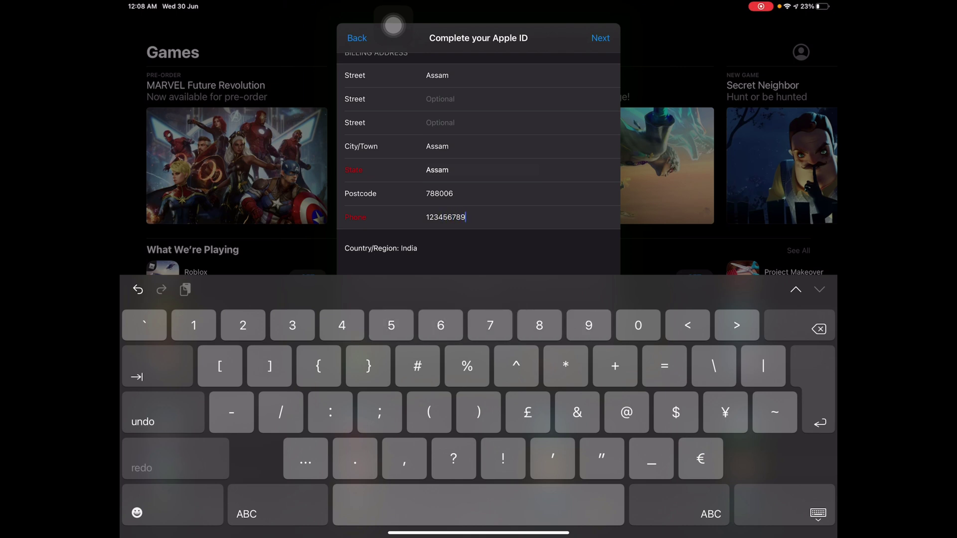
key("Return")
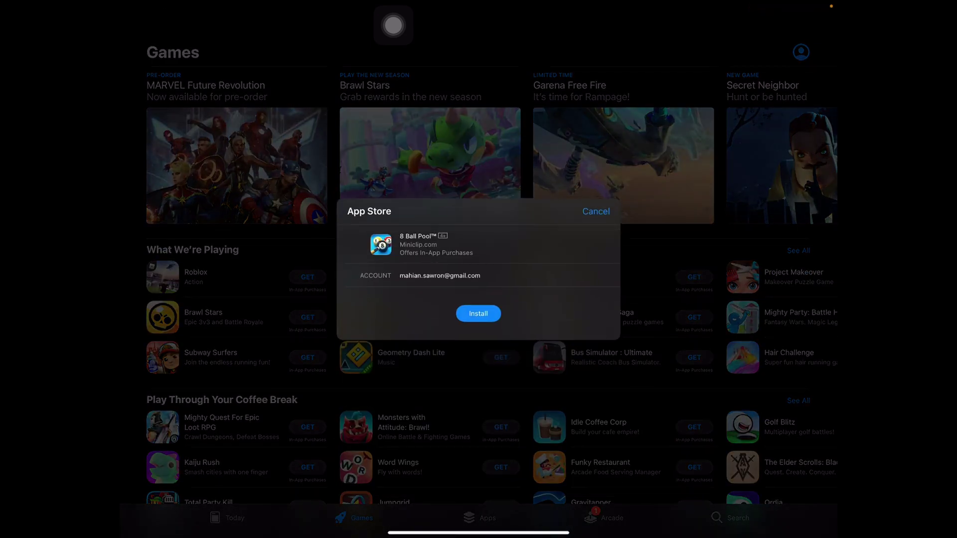
Confirm installing 8 Ball Pool and sign in with the Apple ID password.
left_click(479, 313)
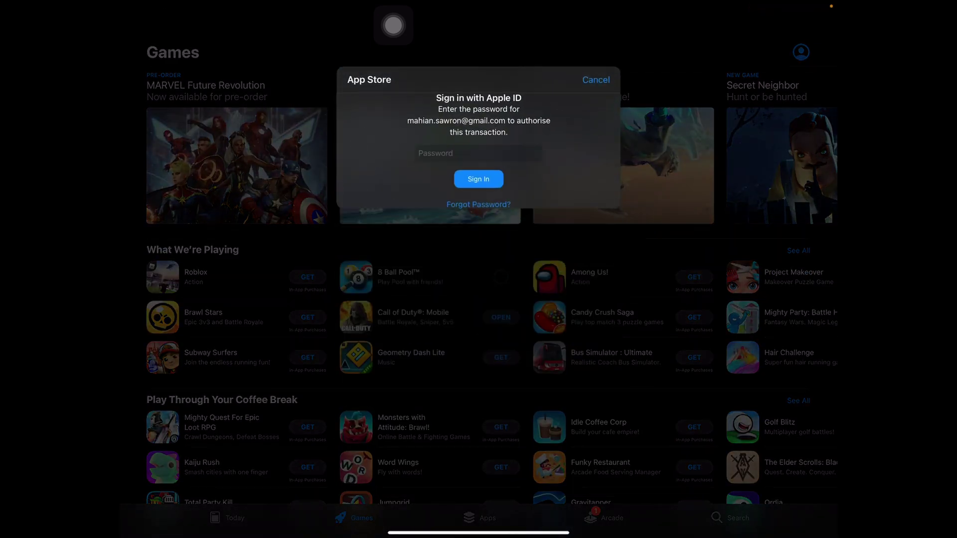
type("*")
key("Return")
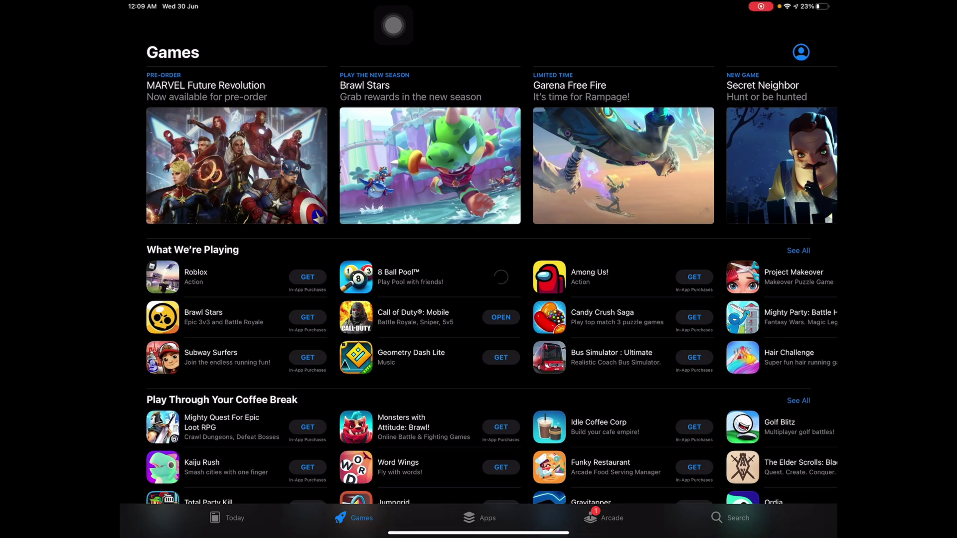
Go to the home screen, reopen the App Store past What's New, then return home.
left_click_drag(478, 533, 479, 300)
left_click_drag(698, 250, 299, 250)
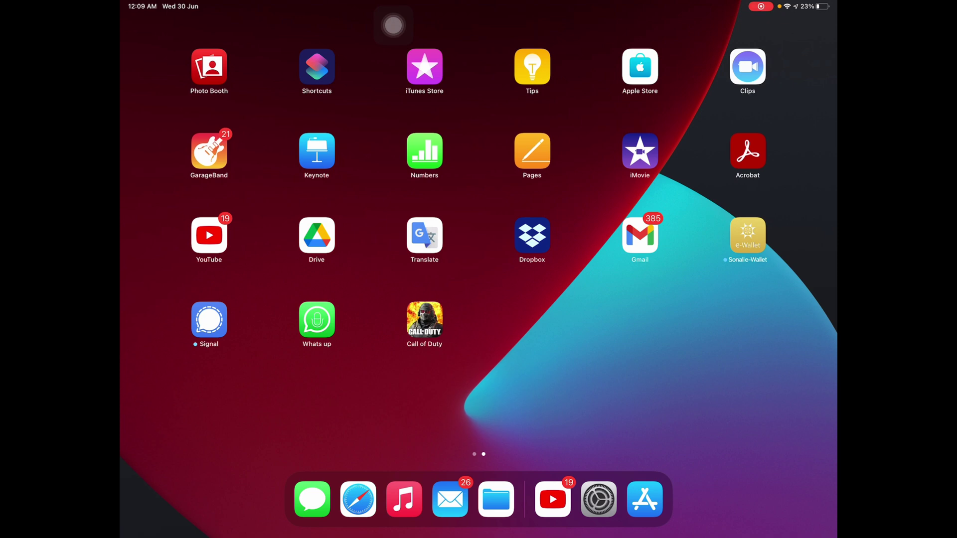
left_click(644, 499)
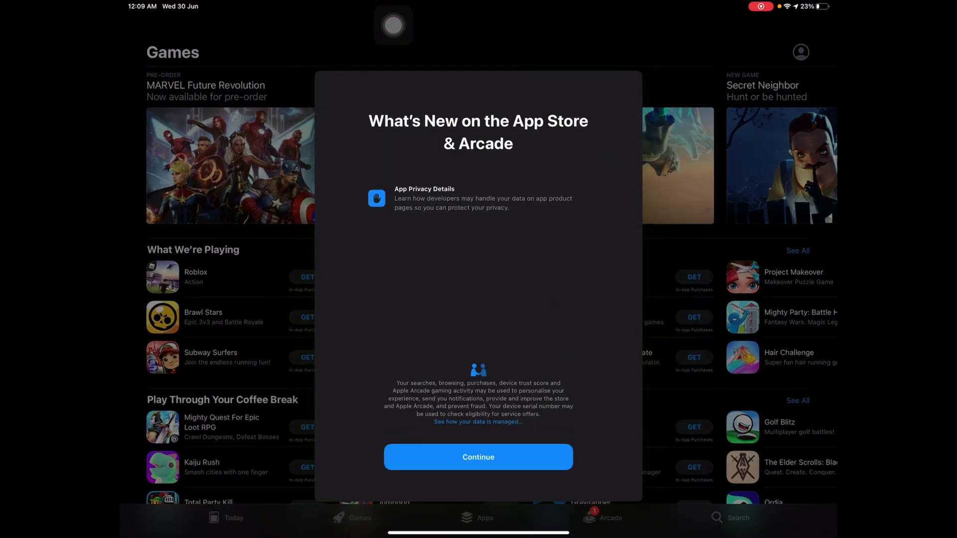
left_click(478, 457)
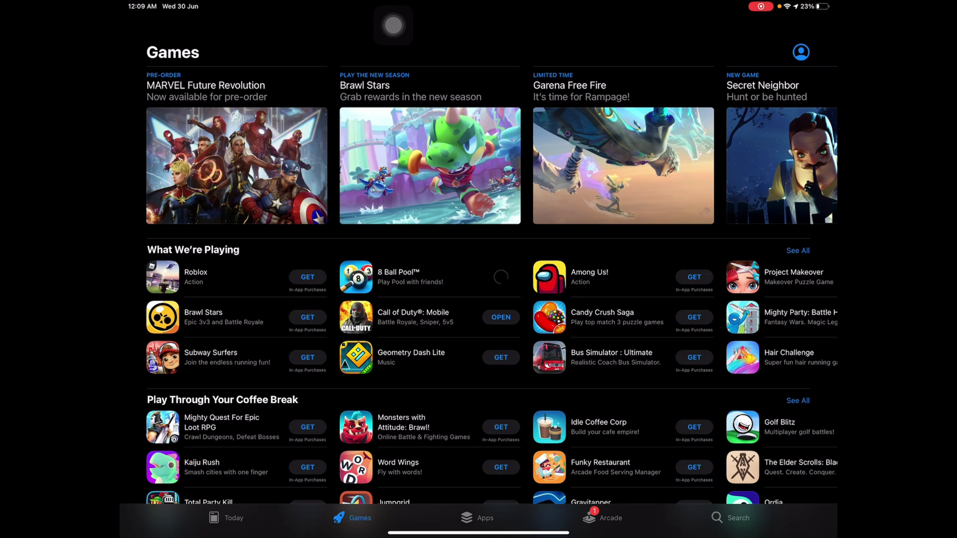
key("super+h")
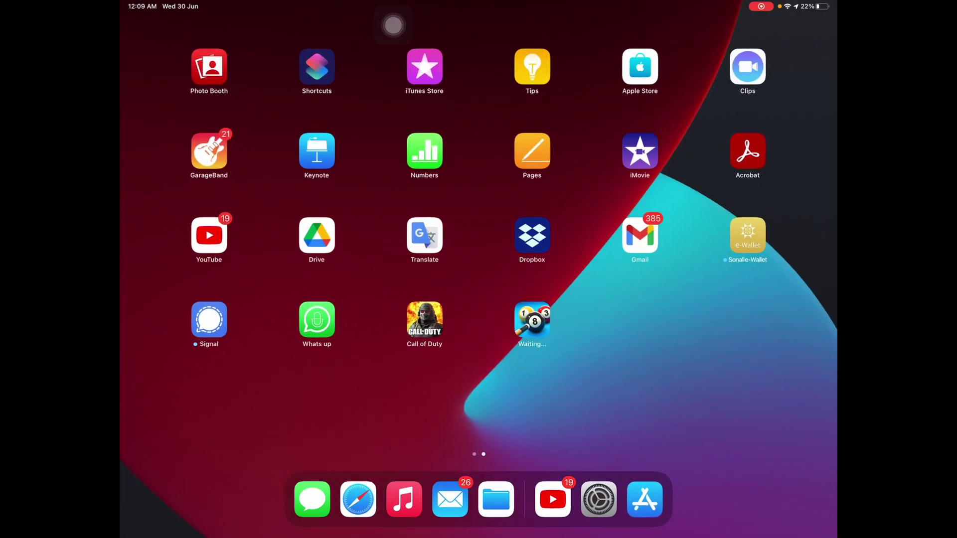